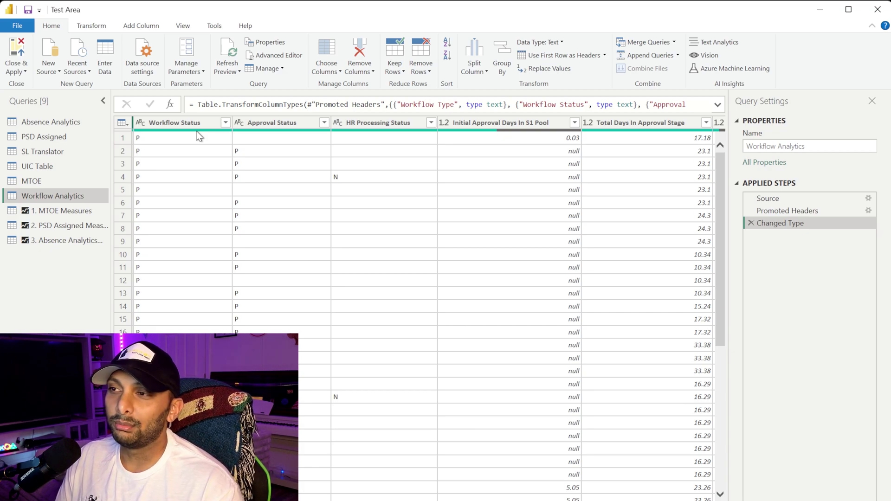
Convert the Last Modified column of the Workflow Analytics query to Text, and convert that to Date as a separate step.
scroll(661, 147, "right", 10)
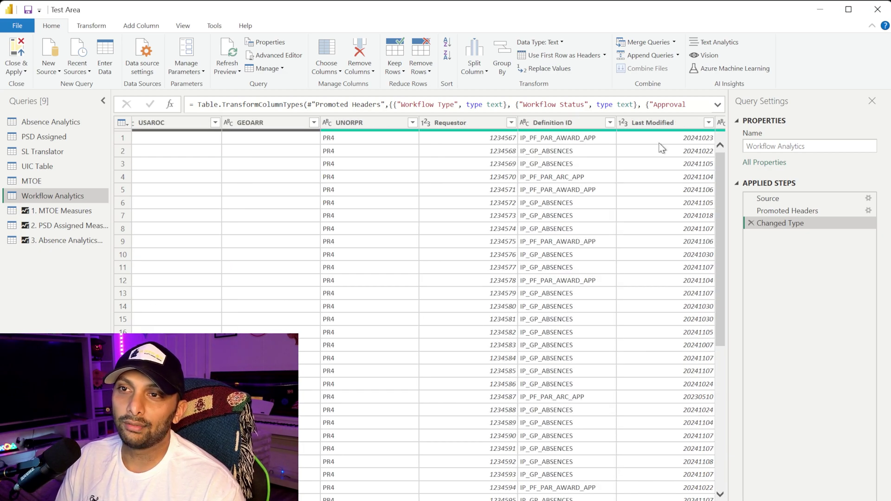
left_click(624, 128)
left_click(622, 125)
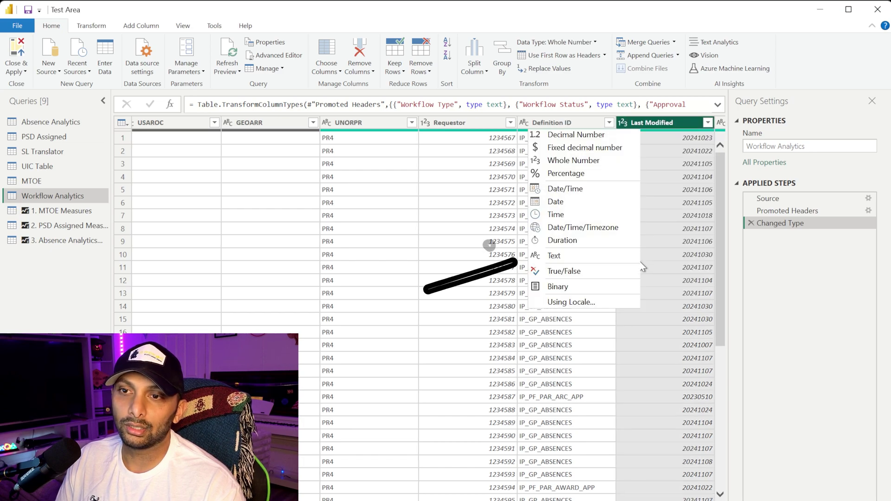
left_click(631, 255)
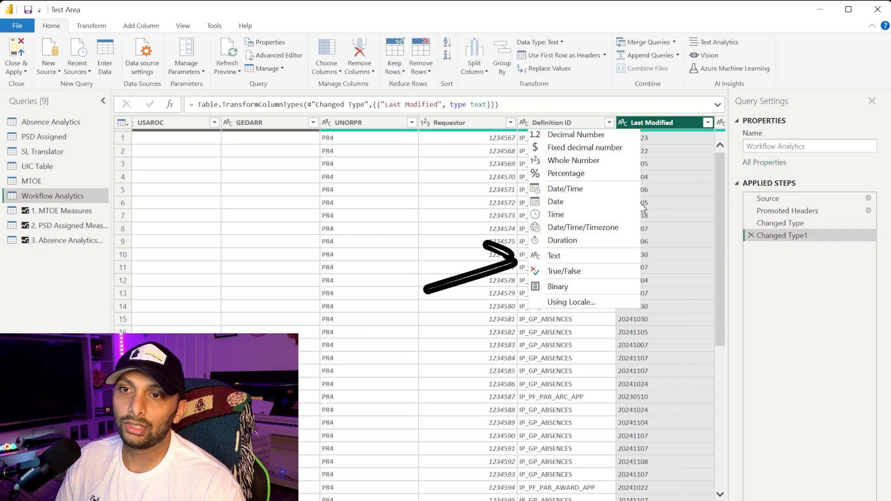
left_click(556, 201)
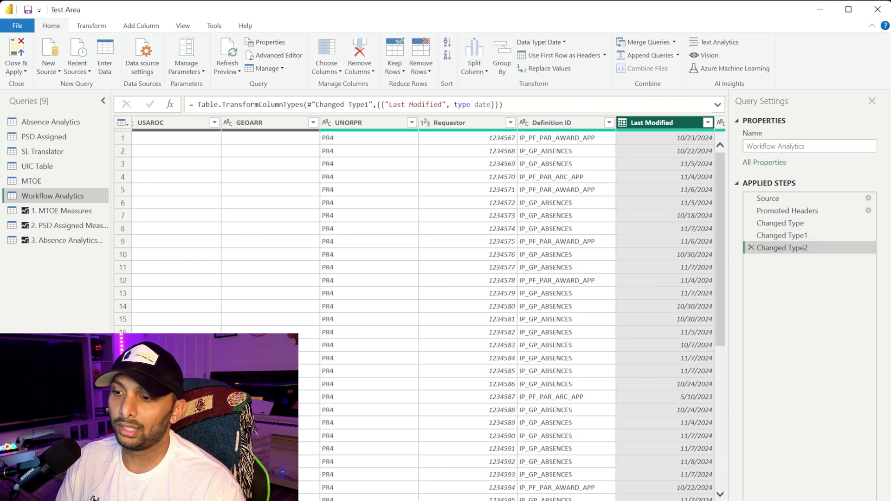
Convert the Created column to Text and then to Date, and set the Proposed Presentation Date column's data type to Date.
scroll(418, 279, "right", 10)
left_click(418, 123)
left_click(399, 124)
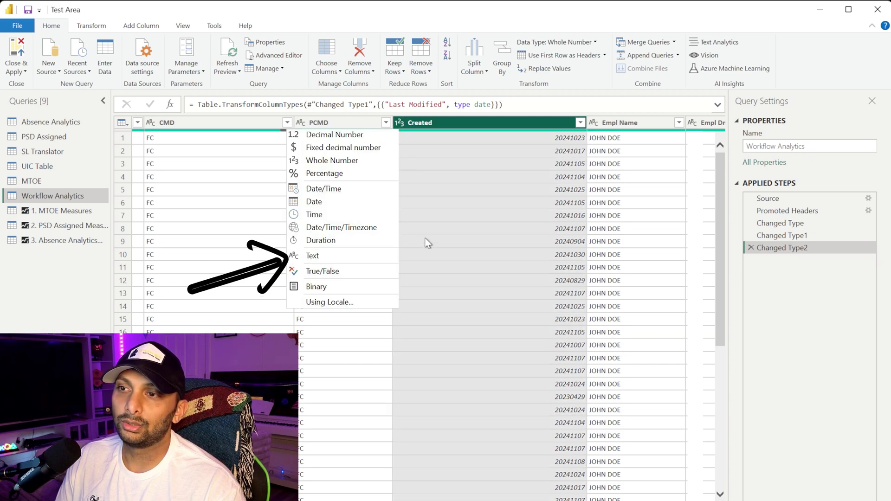
left_click(312, 256)
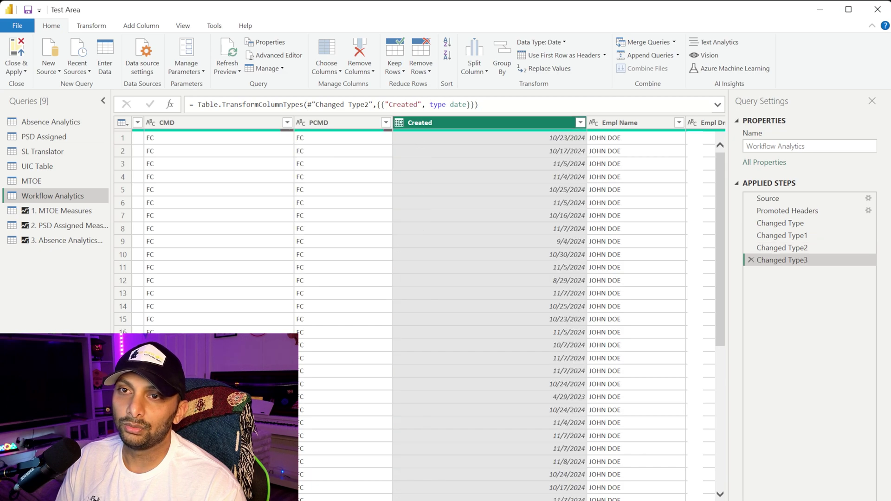
scroll(593, 130, "right", 10)
left_click(593, 130)
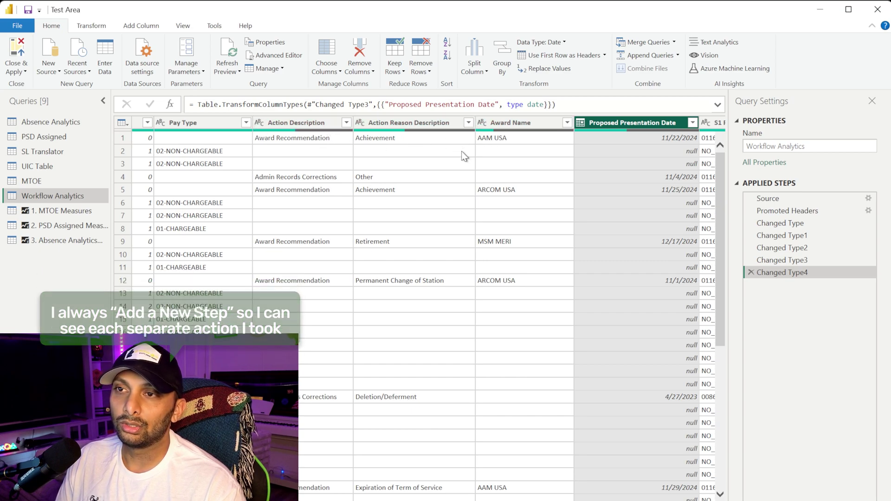
Duplicate the Approver OPRID column and rename the copy as Most Recent Step.
scroll(417, 195, "right", 5)
left_click(353, 207)
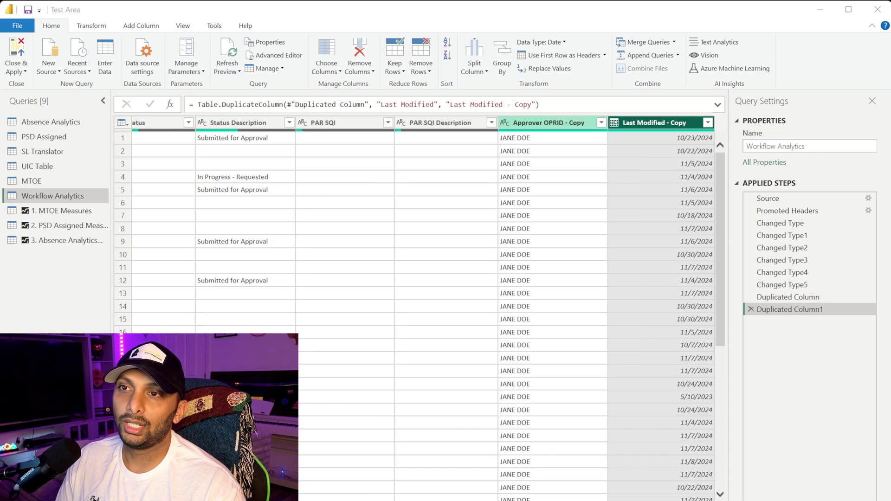
double_click(546, 122)
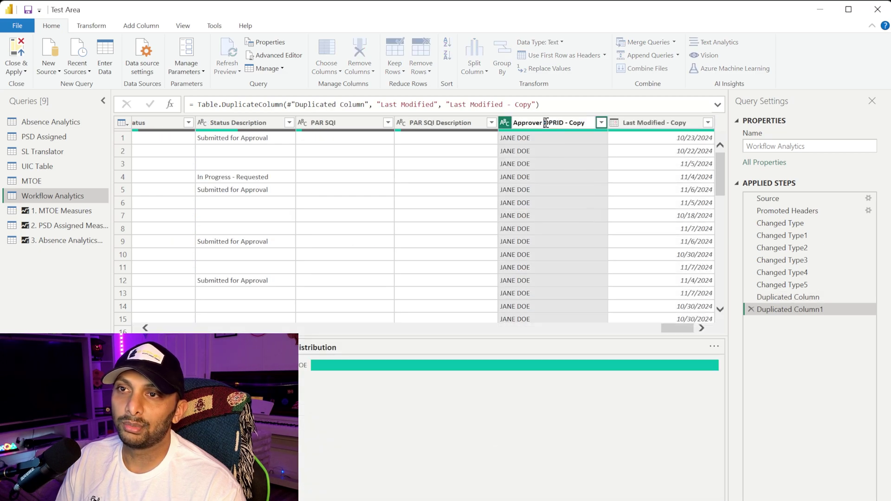
key("BackSpace")
type("Most ")
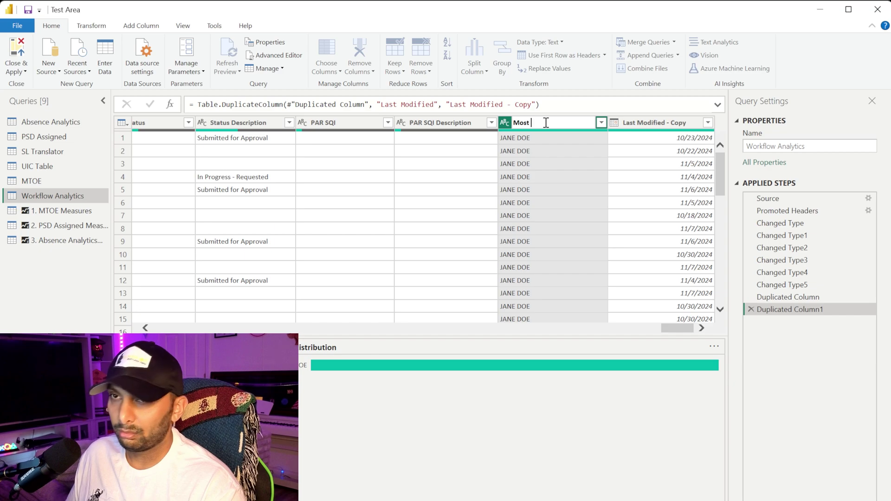
type("Recent Step")
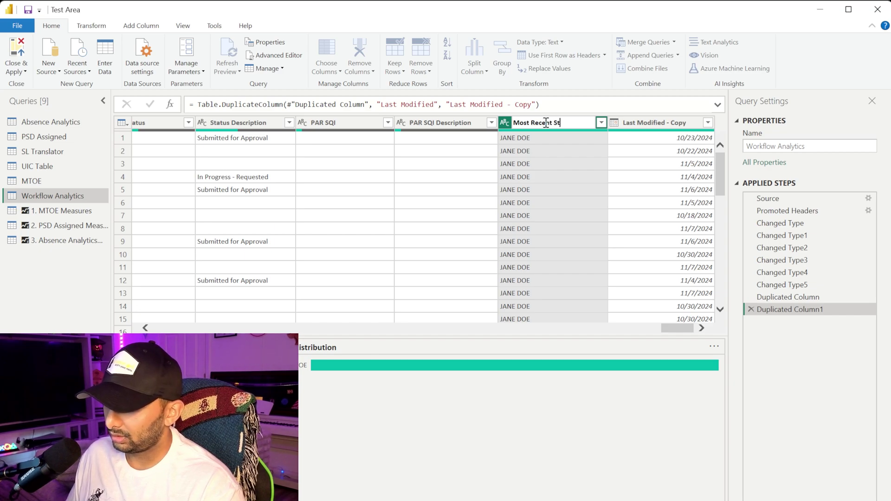
key("Return")
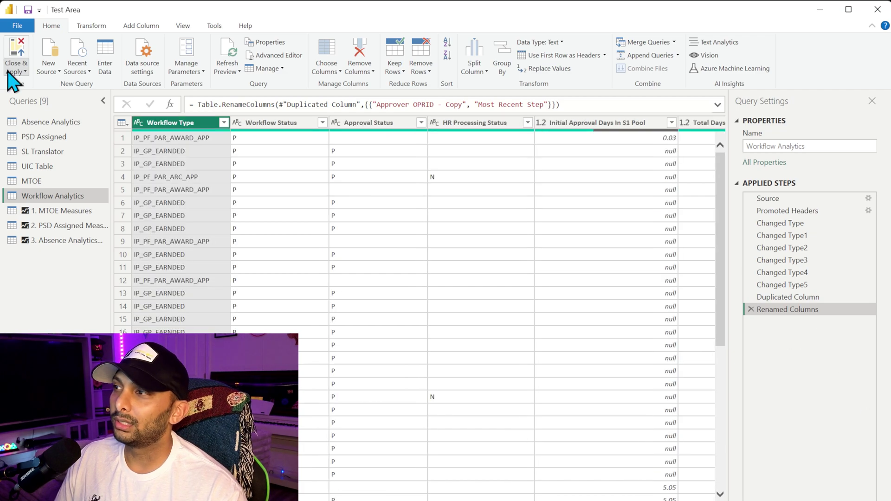
Remove the STACO column from the Workflow Analytics query and apply the query changes to the model.
left_click(16, 47)
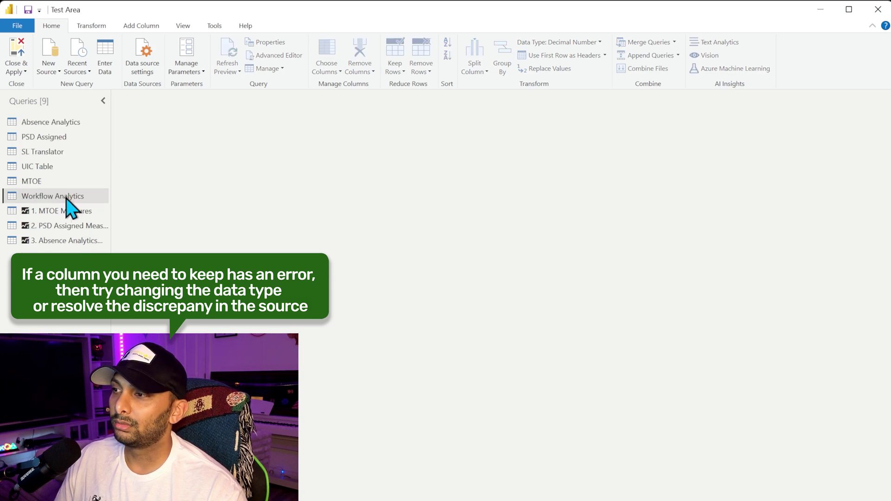
left_click(70, 197)
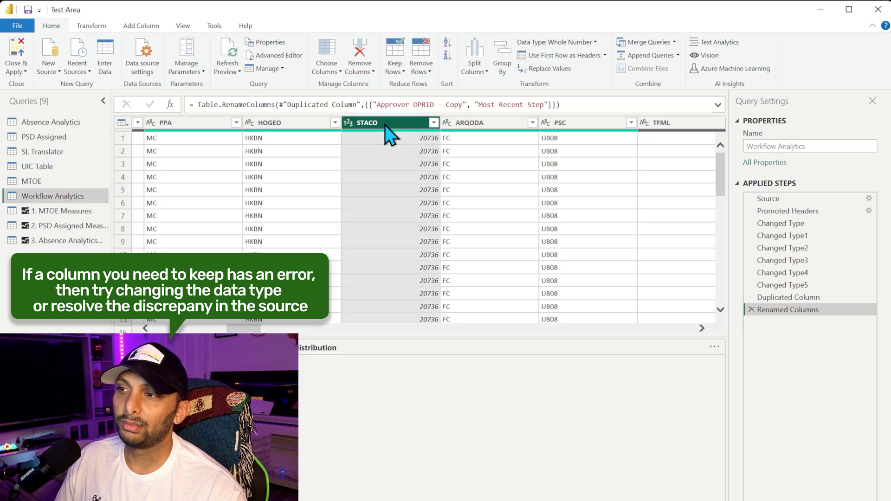
left_click(359, 58)
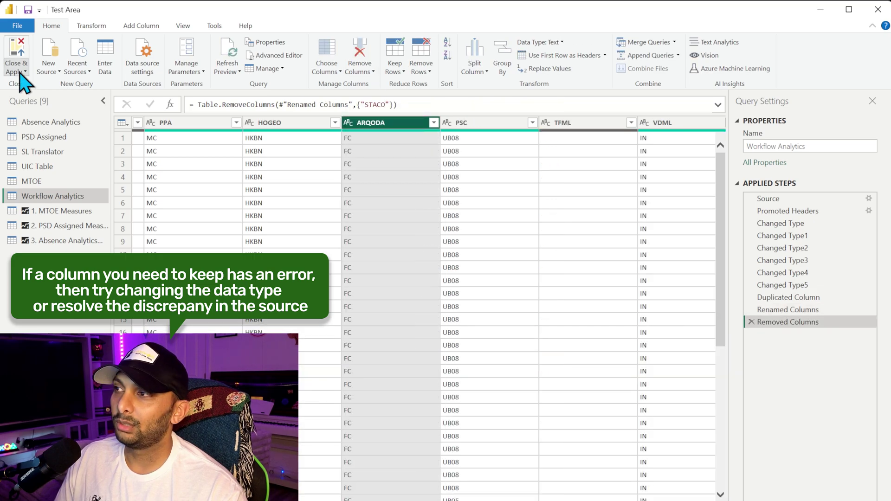
left_click(17, 52)
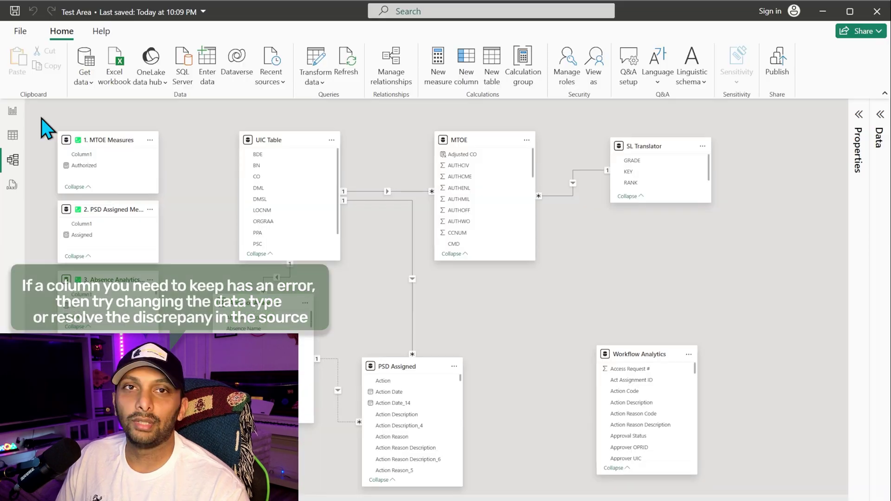
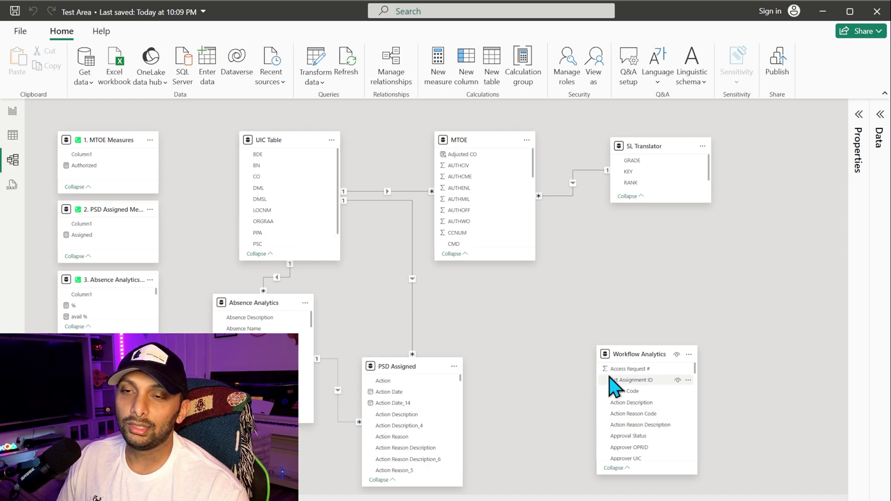
Create an active many-to-one relationship from Soldier Rank in Workflow Analytics to RANK in SL Translator, with single cross-filter direction.
left_click(394, 87)
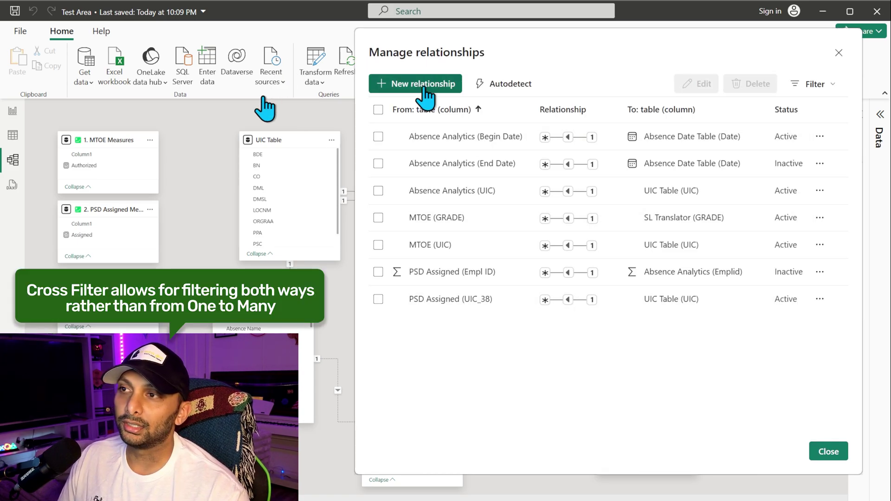
key("Escape")
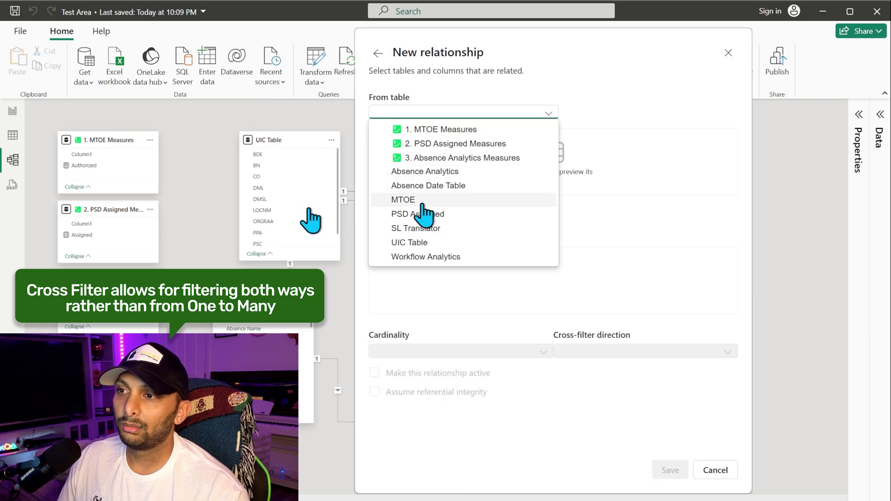
left_click(423, 261)
scroll(478, 163, "right", 10)
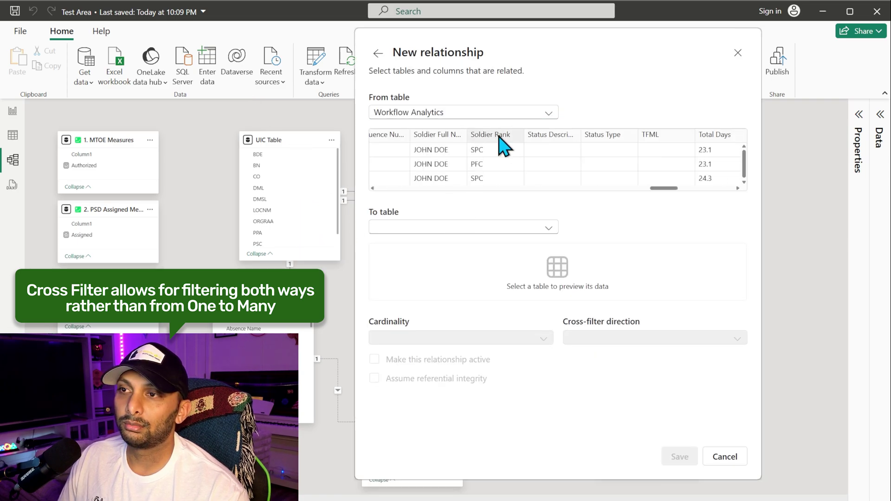
left_click(495, 136)
left_click(408, 227)
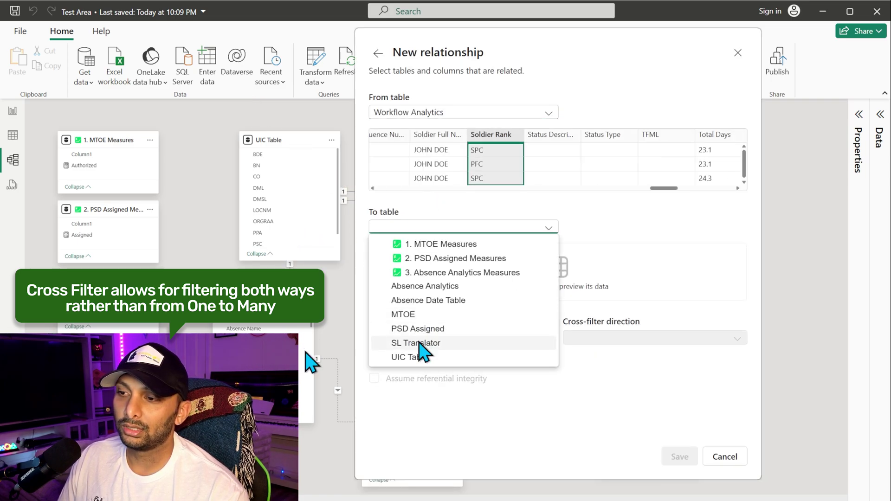
left_click(422, 340)
left_click(496, 249)
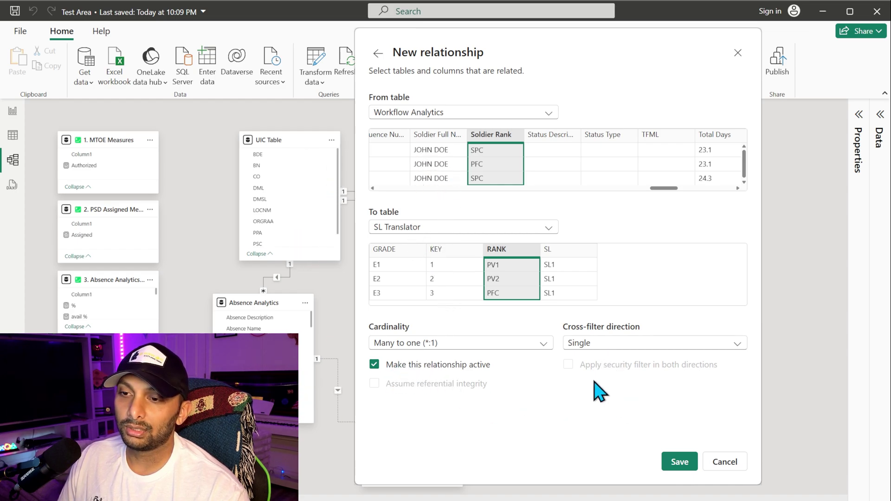
left_click(679, 462)
Create an active many-to-one relationship from UIC in Workflow Analytics to UIC in UIC Table, with single cross-filter direction.
key("Escape")
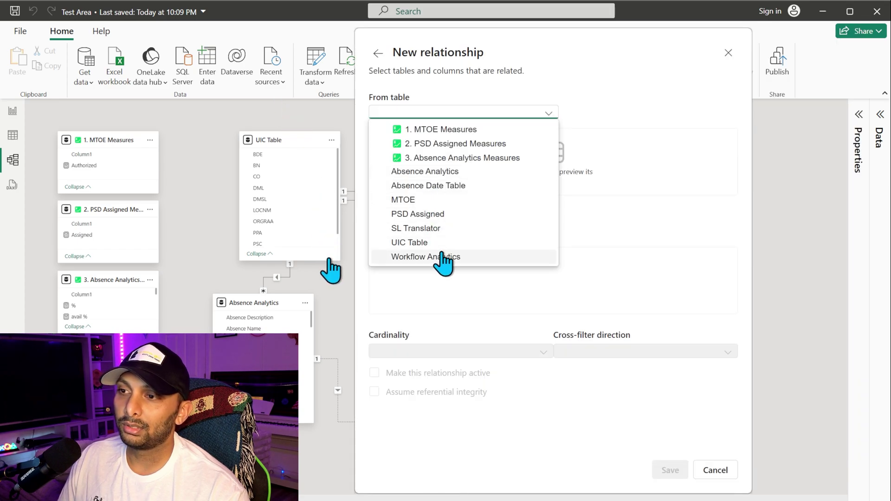
left_click(441, 259)
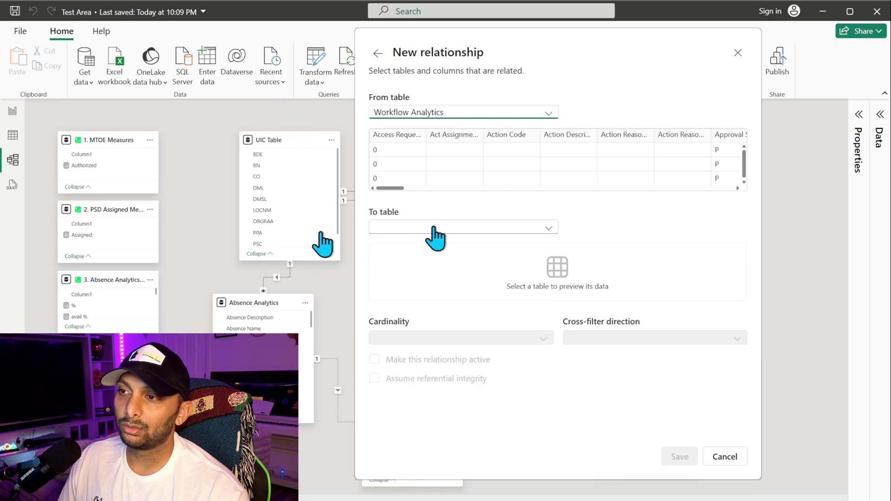
scroll(510, 139, "right", 10)
left_click(508, 136)
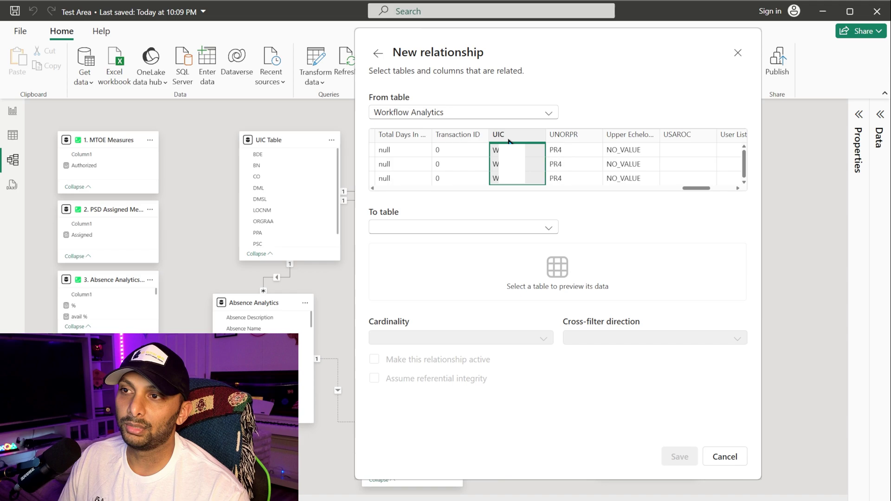
left_click(480, 228)
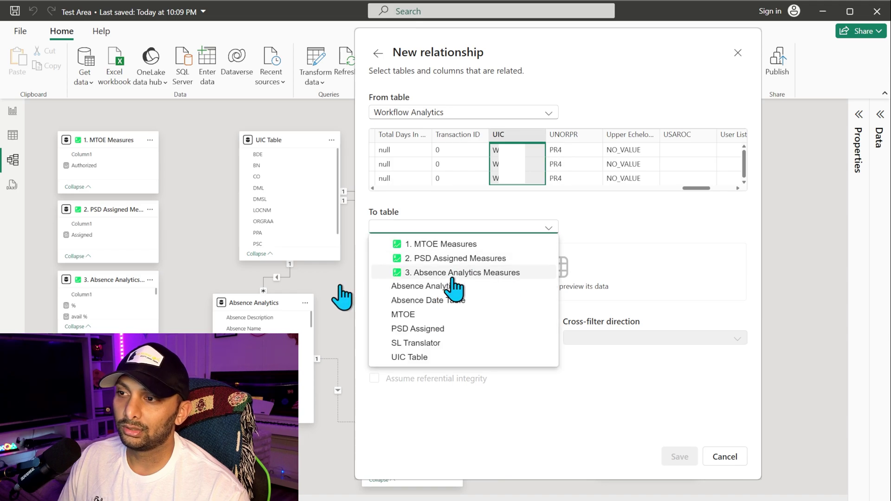
left_click(415, 358)
scroll(650, 276, "right", 5)
left_click(705, 249)
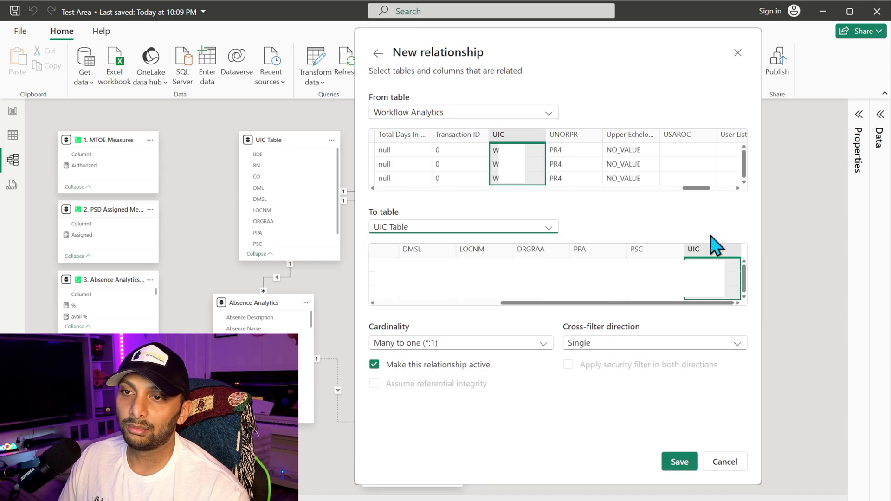
left_click(679, 461)
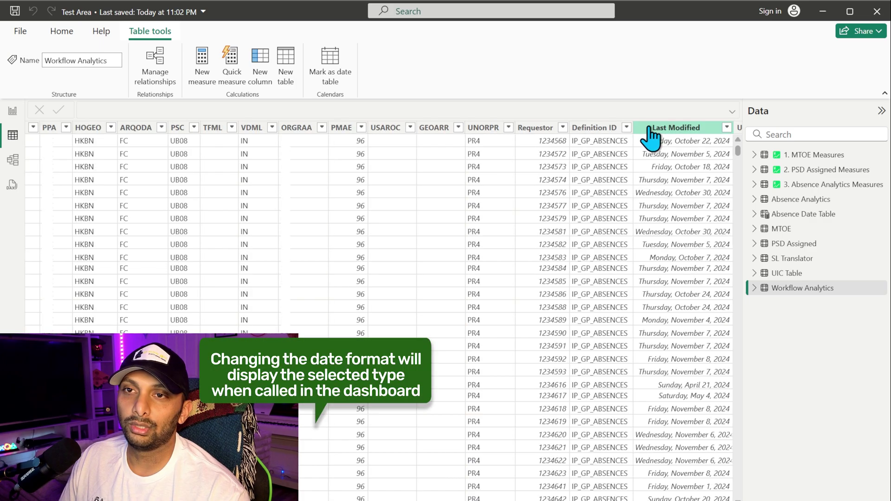
Set the date format of the Last Modified column in the Workflow Analytics table to 14-Mar-01 (dd-mmm-yy).
left_click(649, 131)
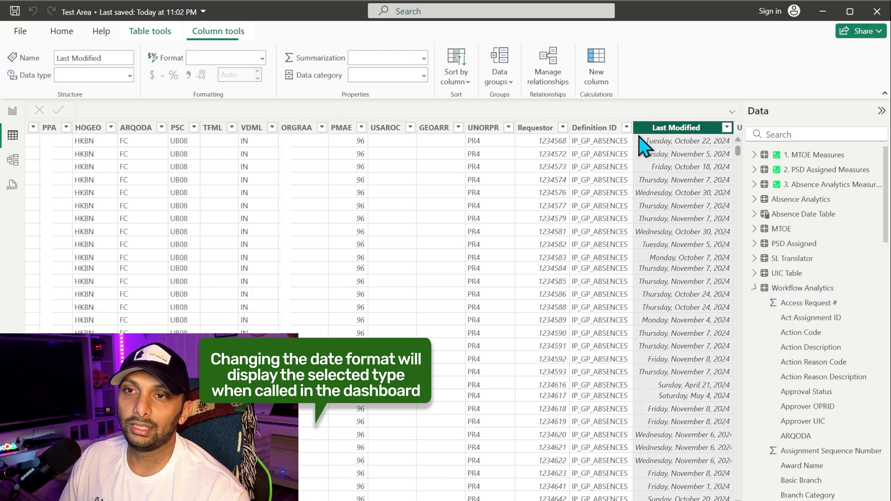
left_click(263, 58)
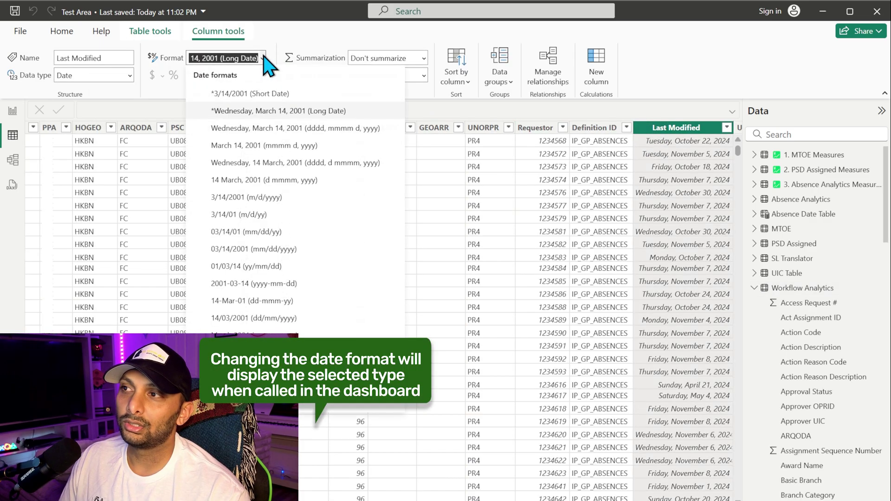
left_click(300, 304)
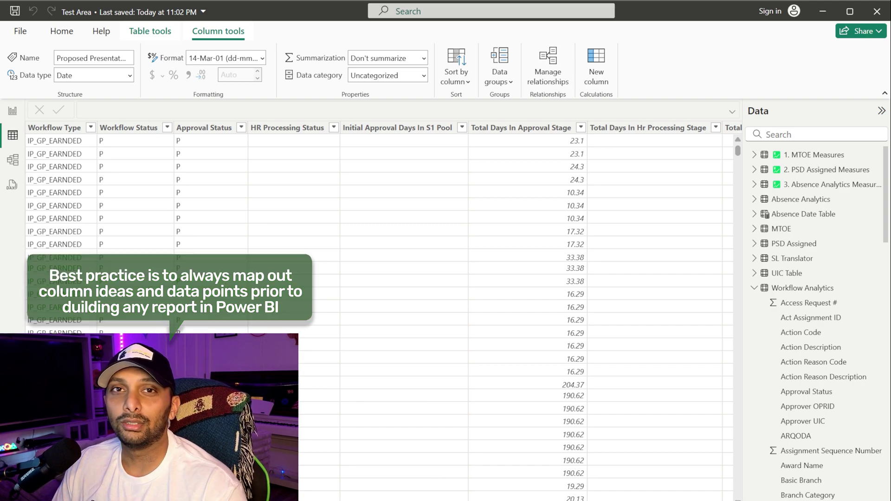
Review the distinct Workflow Type values, and start a calculated column named PAR Description Type in the Workflow Analytics table.
left_click(91, 127)
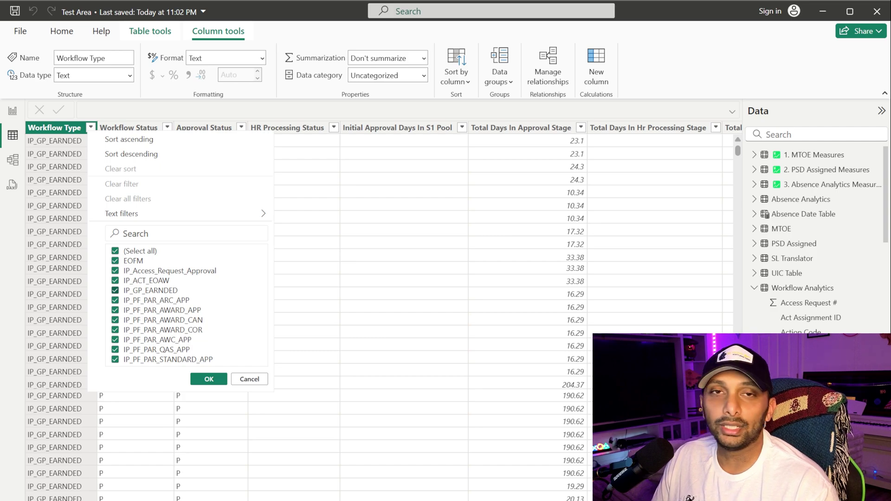
left_click(328, 24)
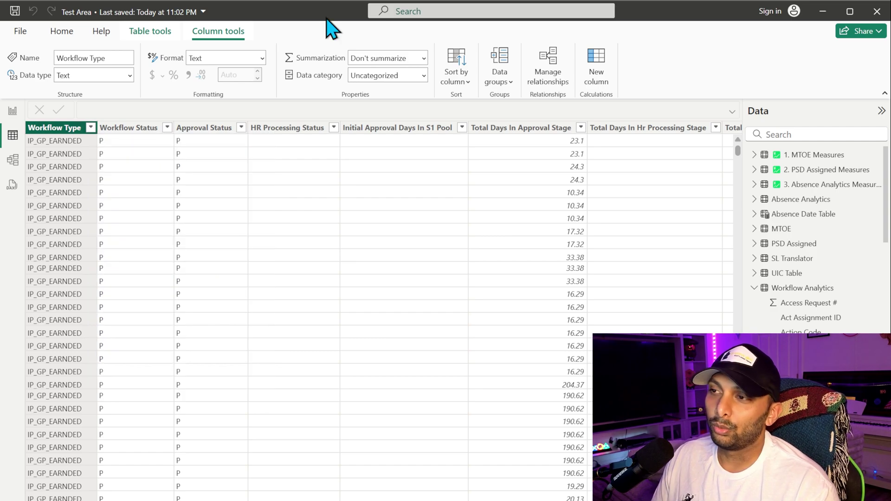
left_click(63, 32)
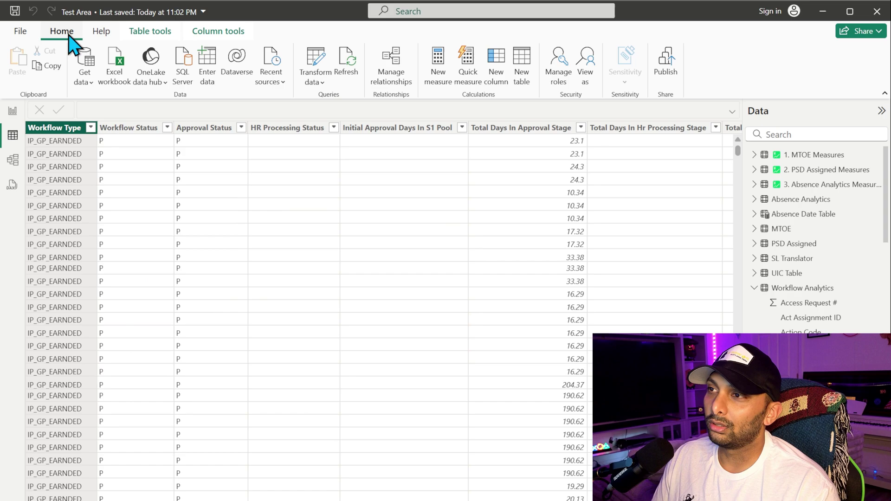
left_click(497, 79)
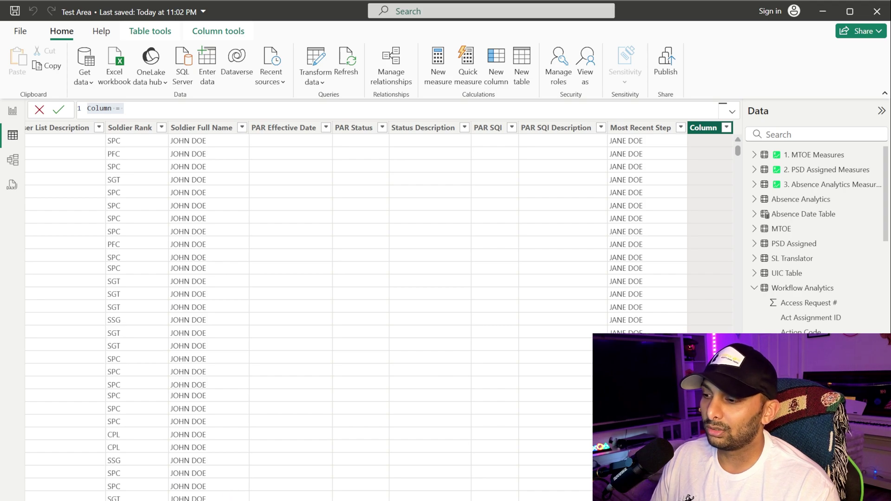
left_click(178, 109)
type("PAR ")
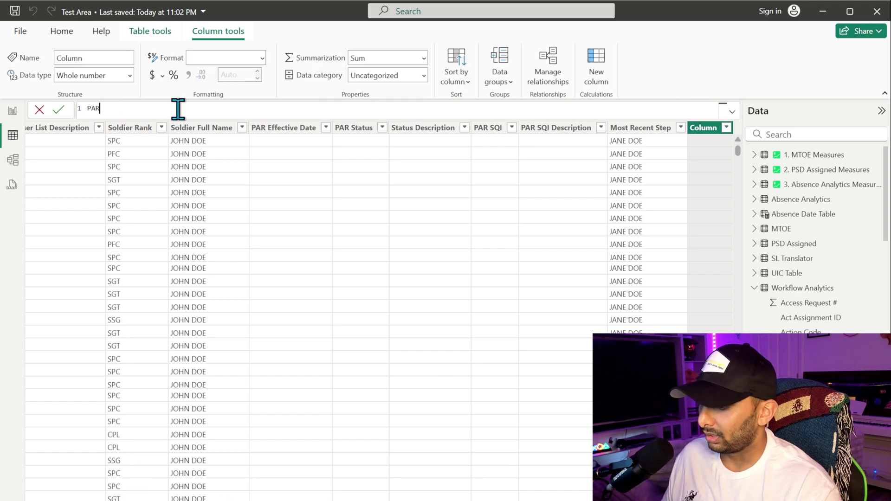
type("Descripti")
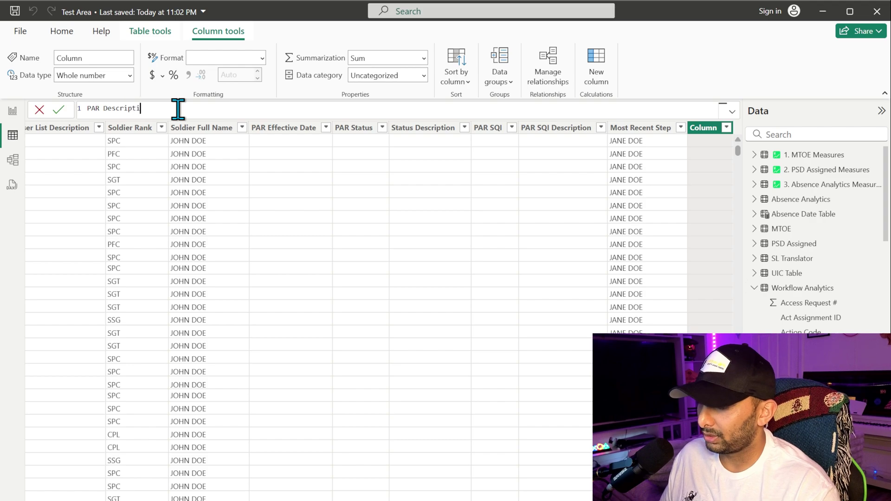
type("on Type =")
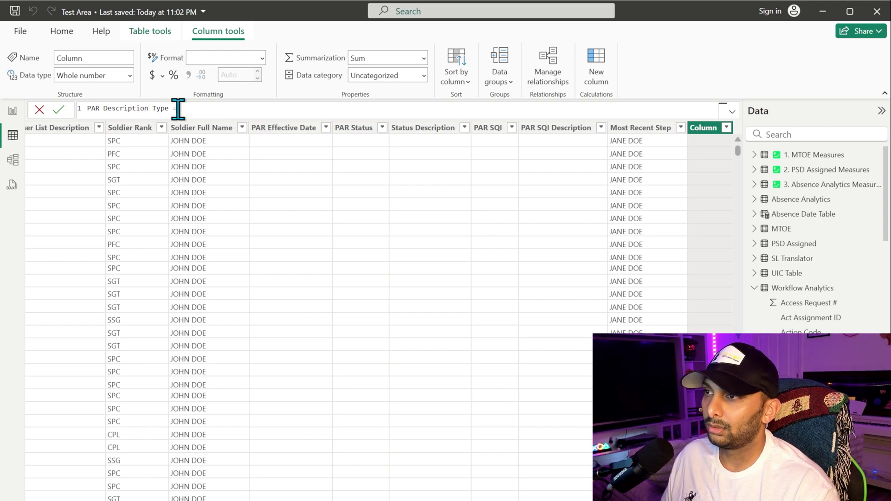
Begin the column formula with an IF that returns "Promo/Demo/Disc" when Workflow Type equals "EOFM".
key("shift+Return")
type("if")
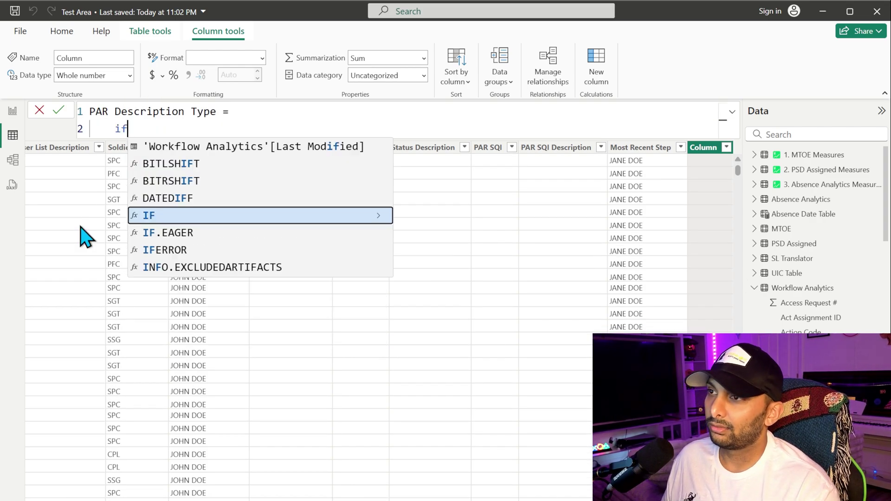
key("Tab")
type("workflow typ")
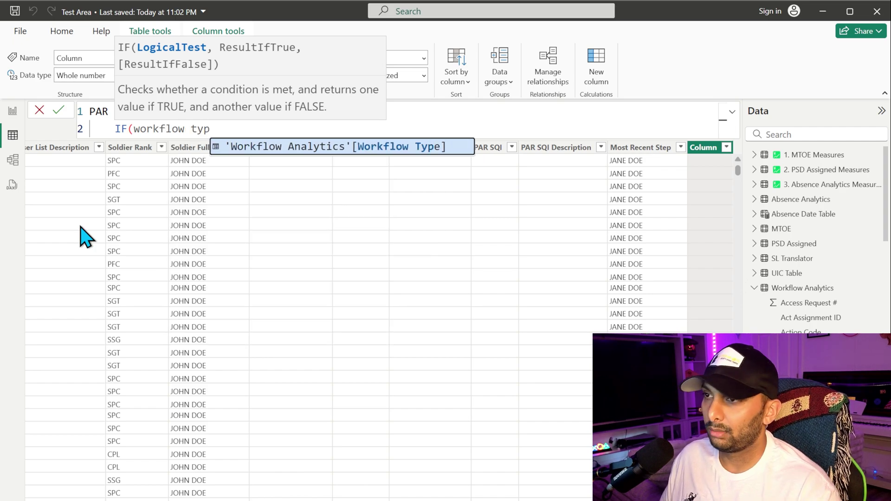
key("Tab")
type("= \"EOFM")
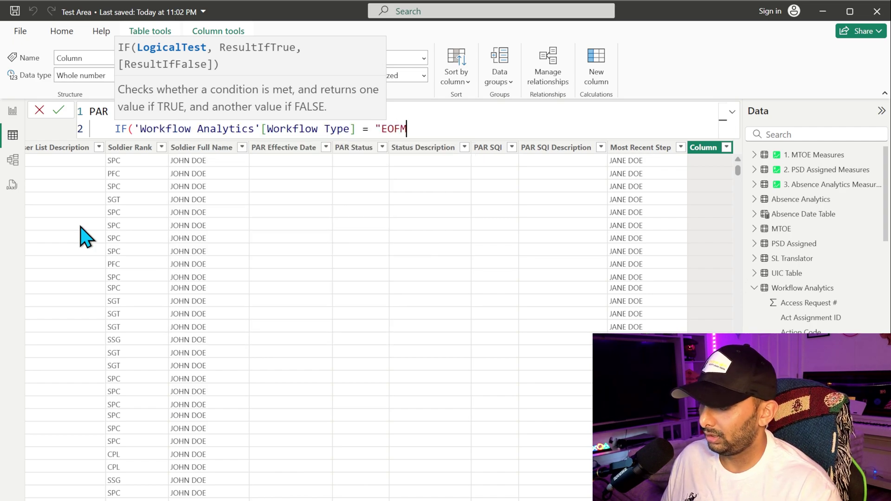
type("\", \"")
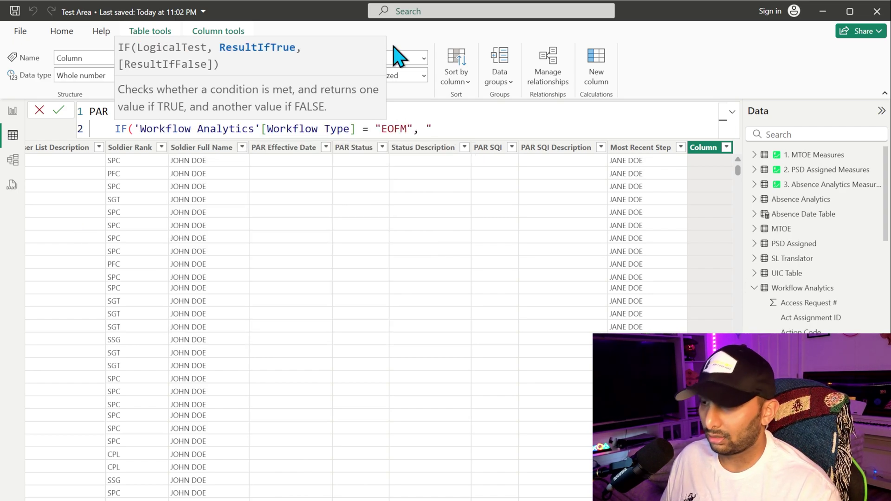
type("Promo/")
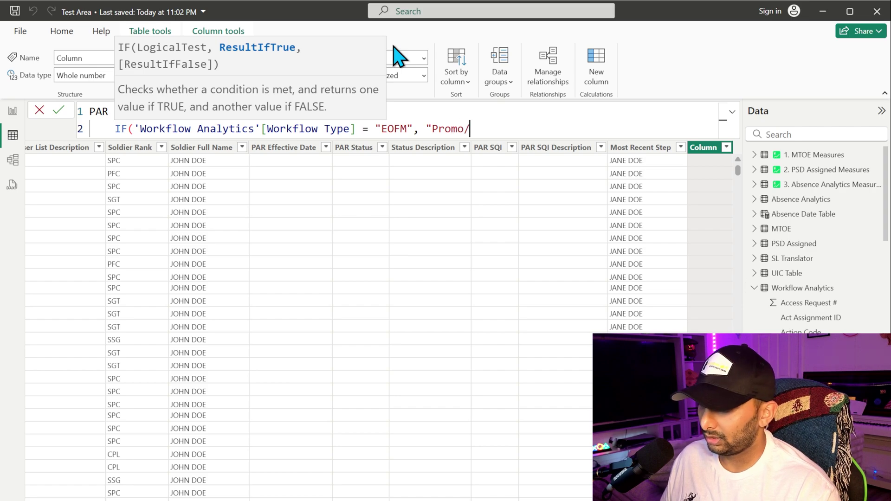
type("Demo/Di")
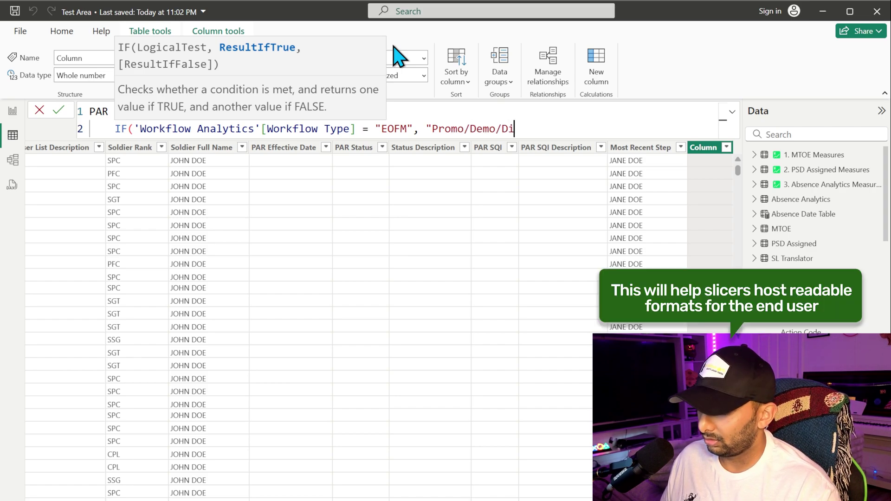
type("sc\",")
Nest a second IF on its own line that returns "Assignments" when Workflow Type equals "IP_ACT_EOAW".
key("shift+Return")
key("Tab")
type("if")
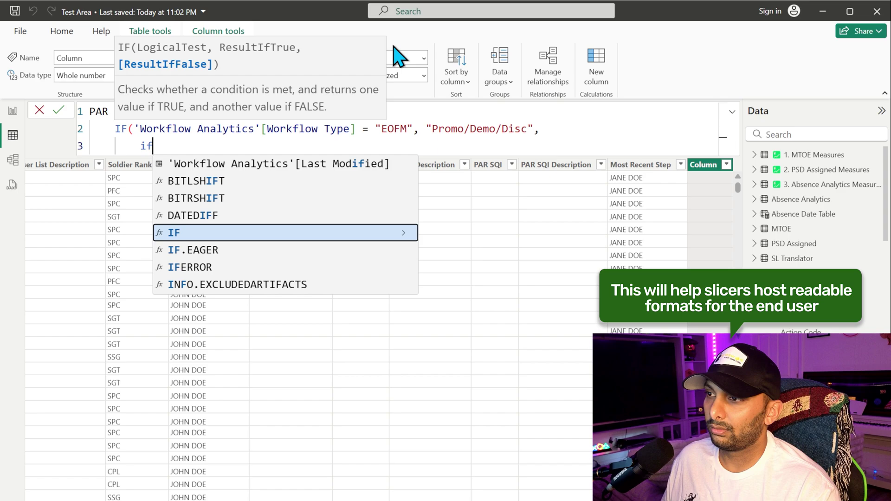
key("Tab")
left_click_drag(135, 129, 369, 129)
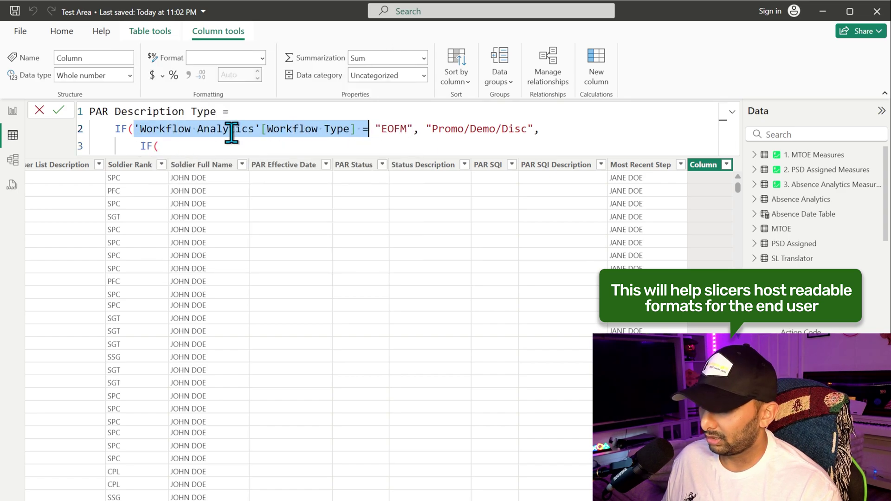
key("ctrl+c")
left_click(167, 147)
key("ctrl+v")
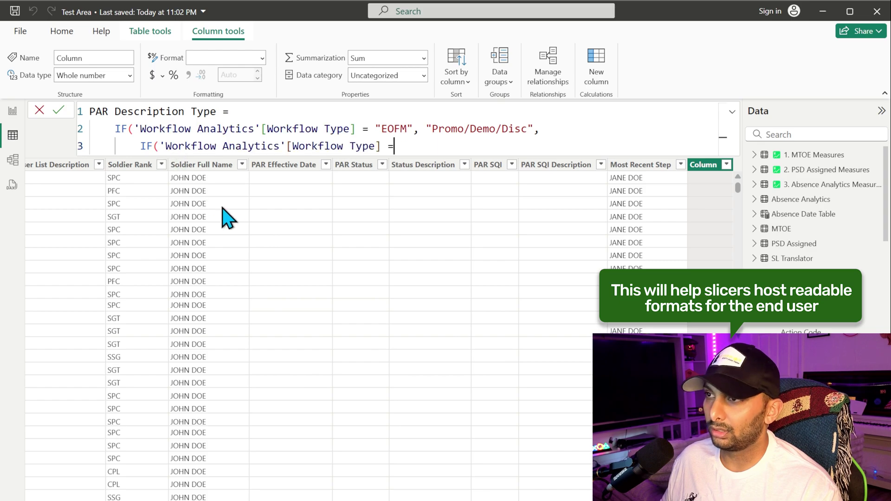
type("\"IP_ACT")
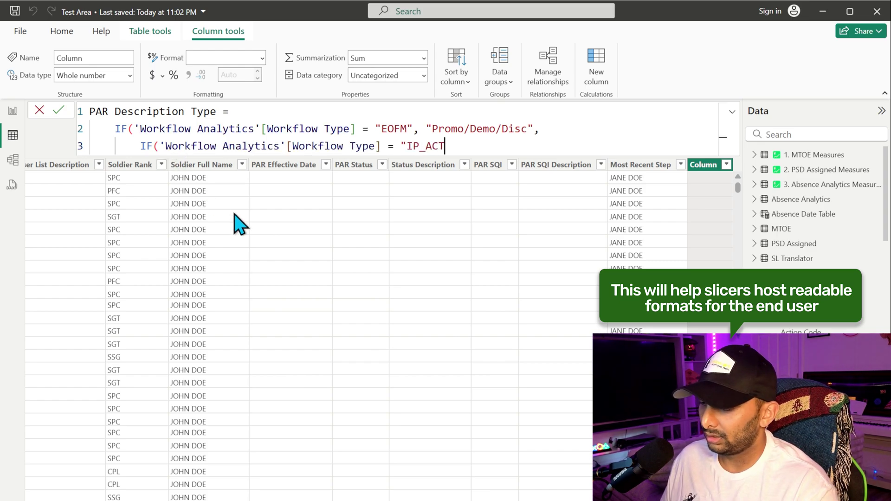
type("_EOAW")
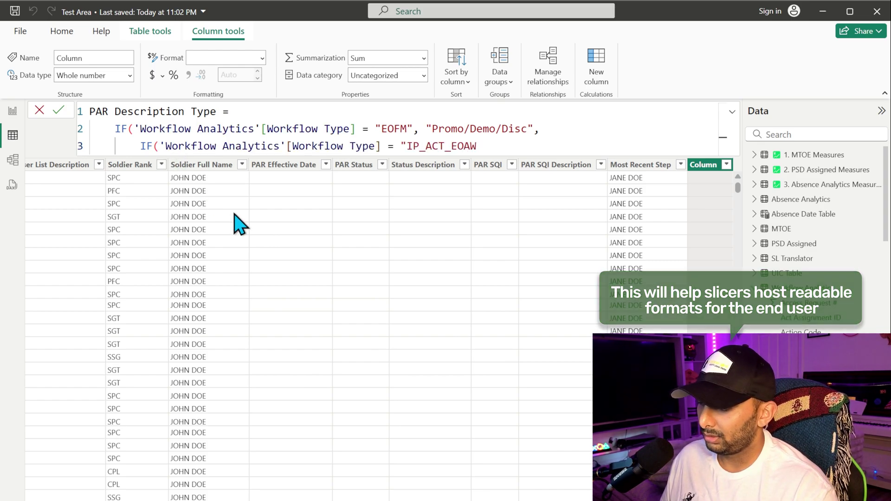
type("\", \"Assignments")
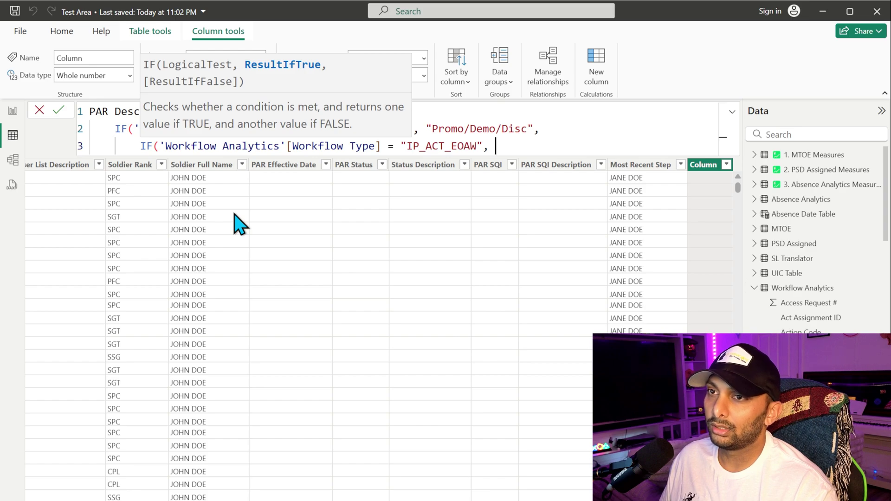
type("\",")
key("shift+Return")
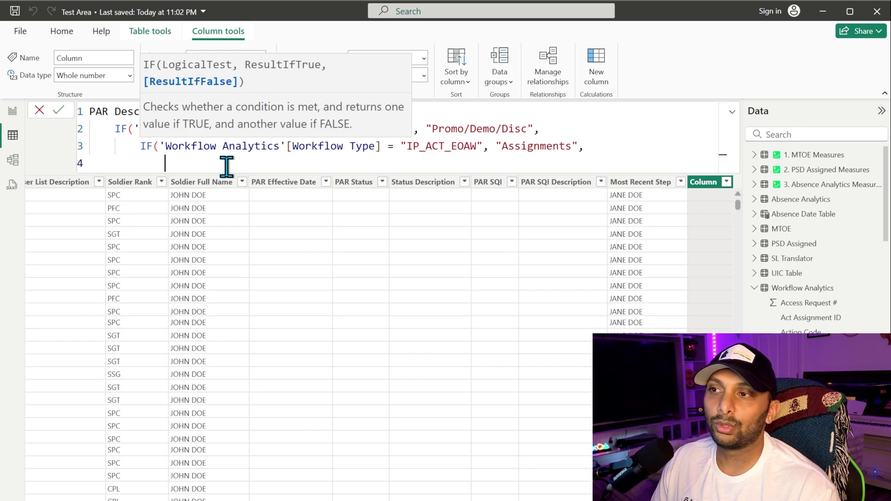
Complete and commit the nested IFs for the remaining workflow types, ending with "Standard" for IP_PF_PAR_STANDARD_APP and "Other" as fallback, and check the column's distinct values.
key("ctrl+v")
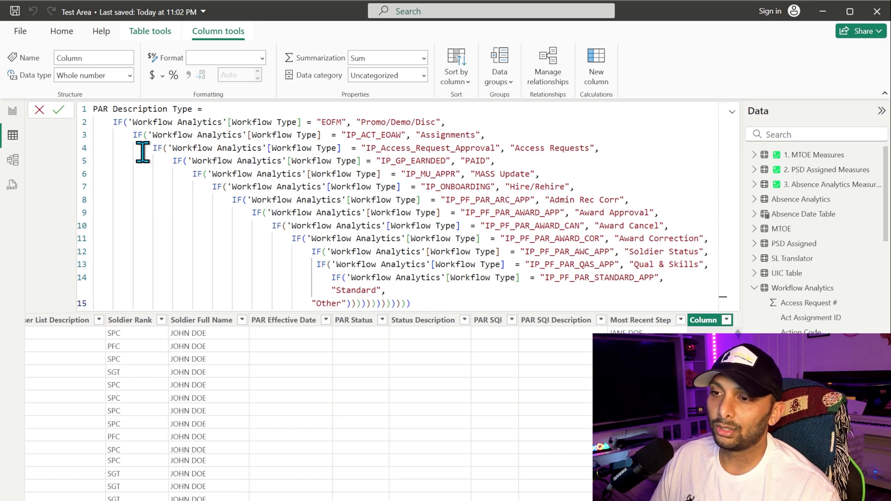
left_click(58, 110)
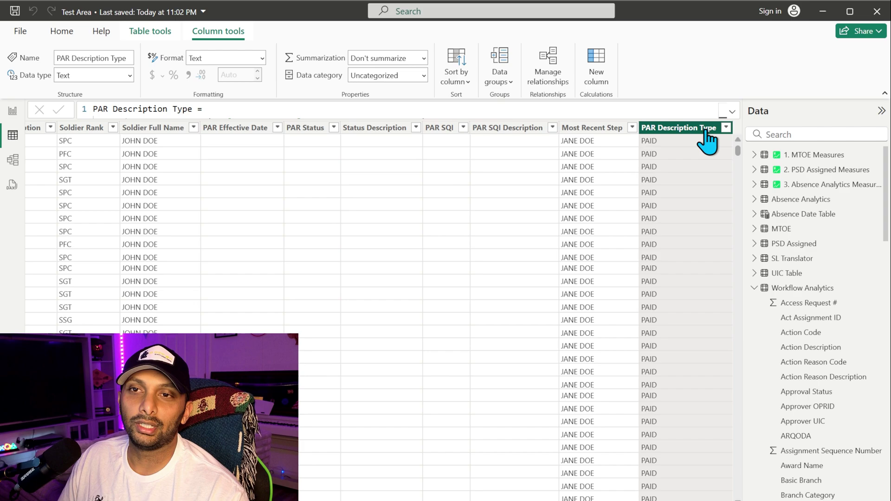
left_click(725, 127)
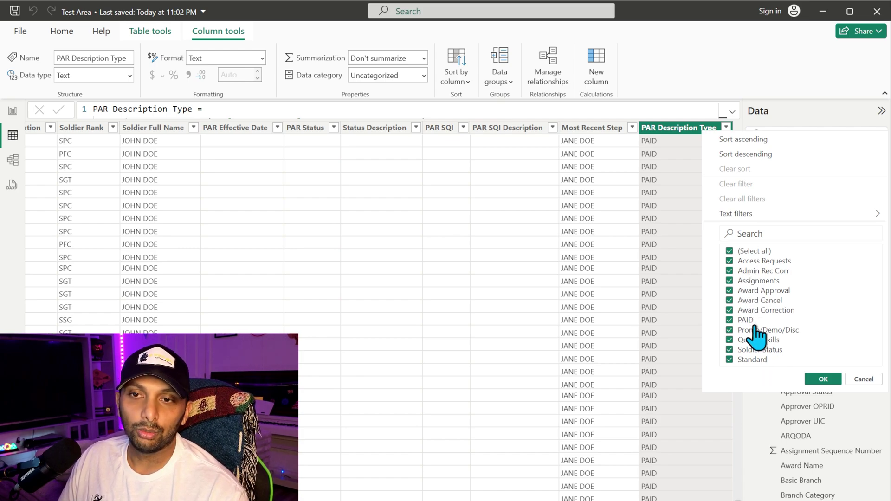
left_click(862, 380)
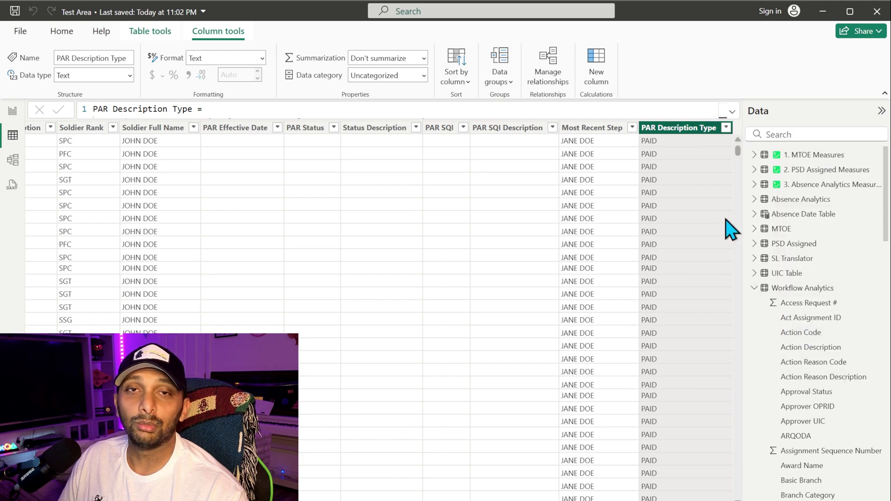
Start another calculated column in Workflow Analytics named Days Since Created, with its expression on a second line.
left_click(596, 63)
type("Da")
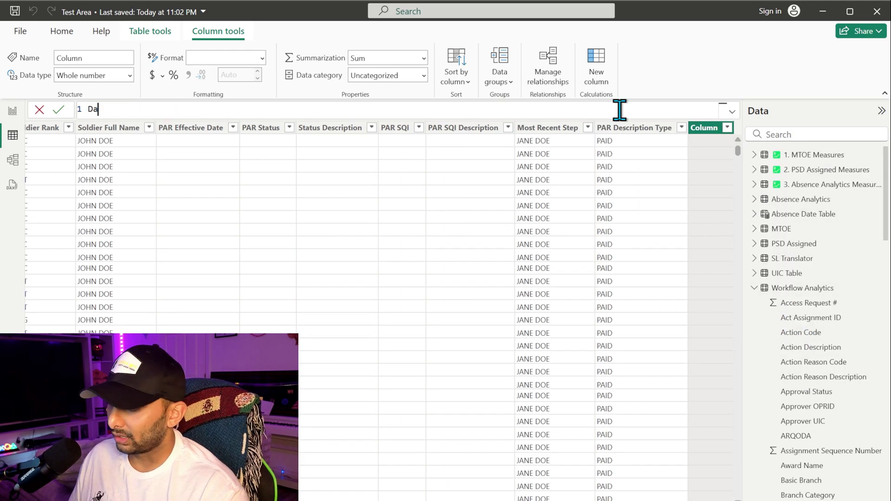
type("ys Since Cre")
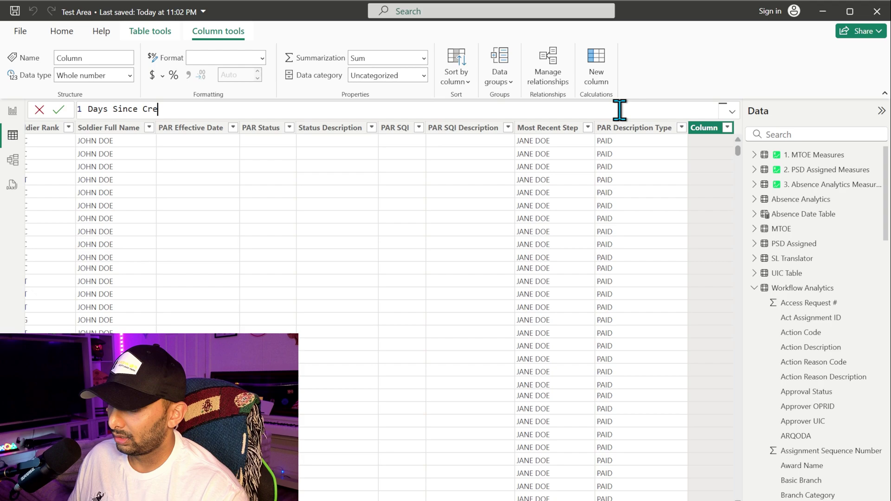
type("ated =")
key("shift+Return")
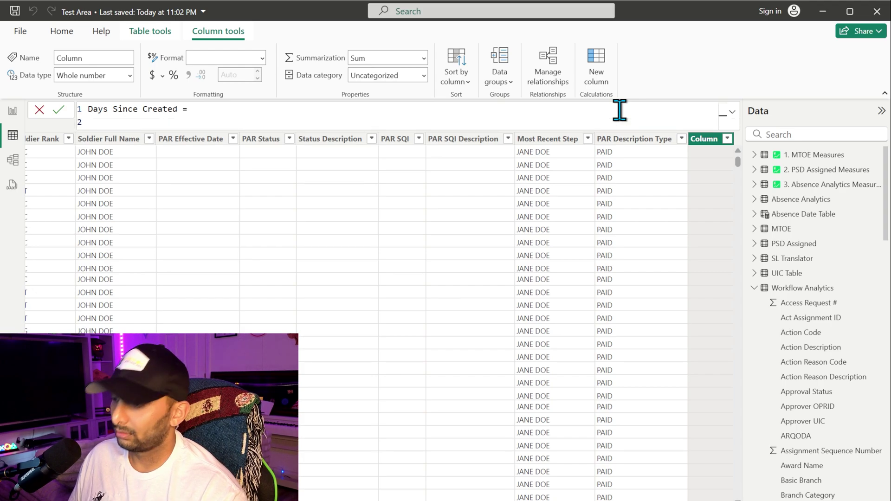
Define the column as DATEDIFF('Workflow Analytics'[Created],TODAY(),DAY) and commit the formula.
type("DATEDIFF(crea")
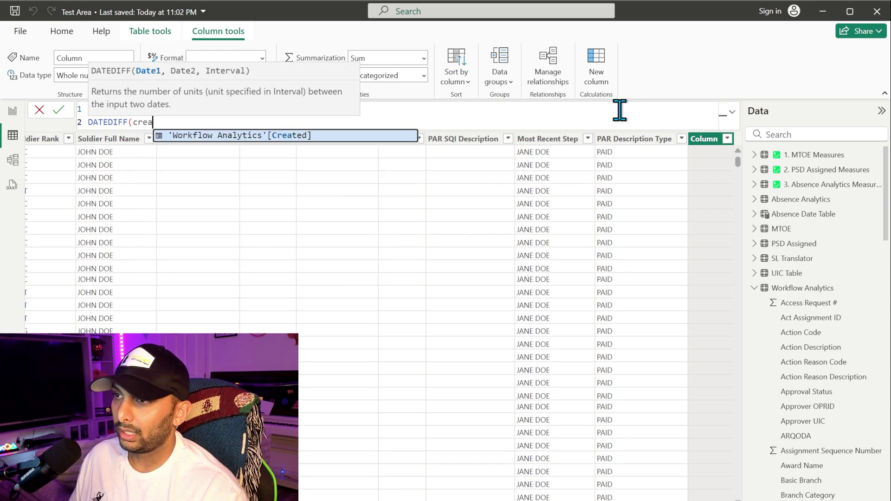
key("Tab")
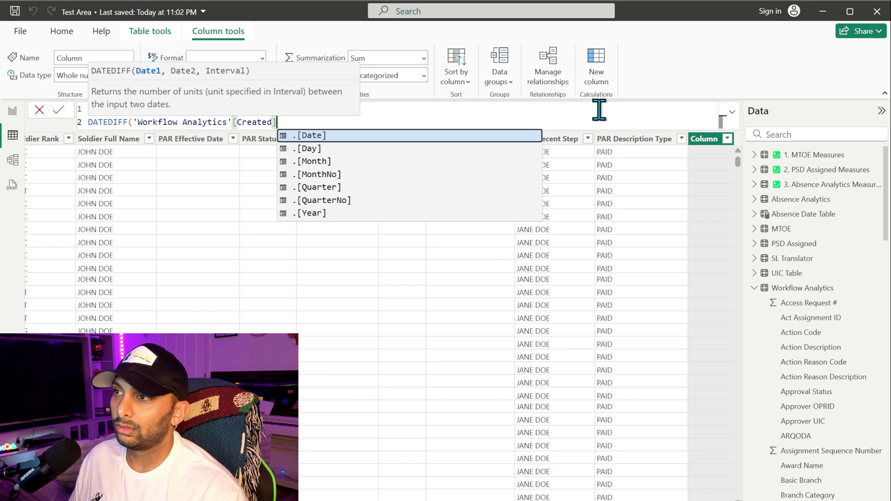
type(",today")
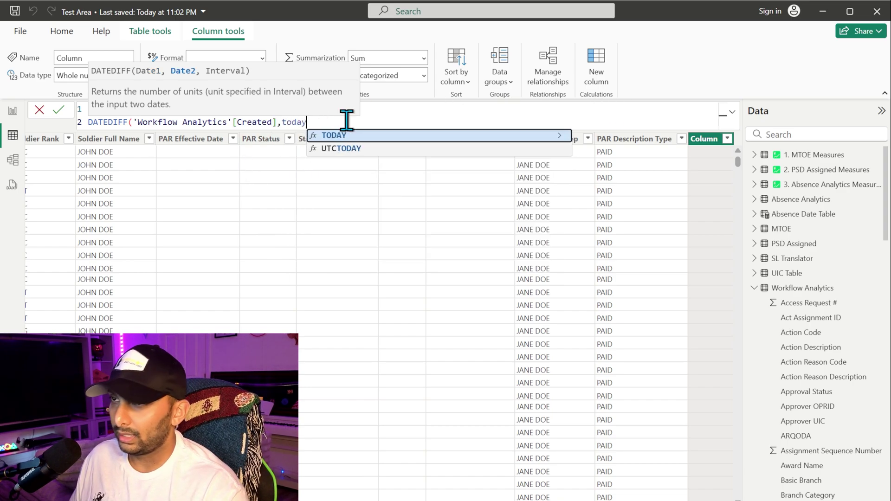
key("Tab")
type("),day")
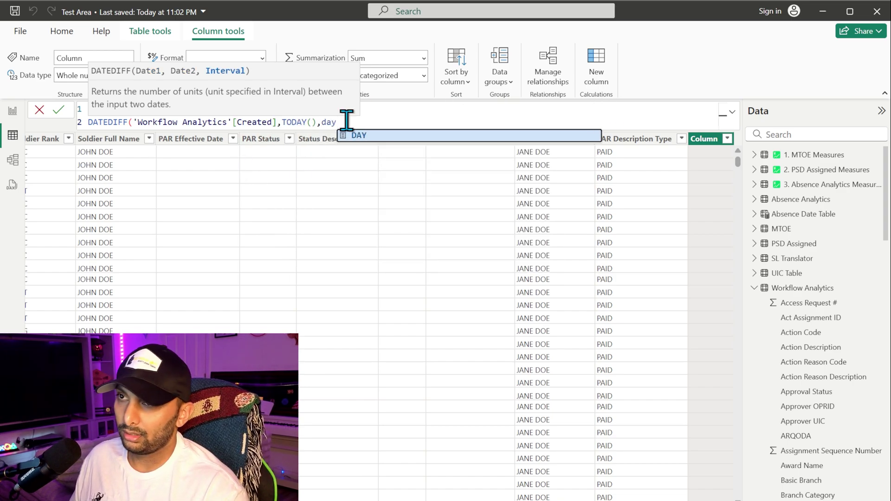
key("Tab")
type(")")
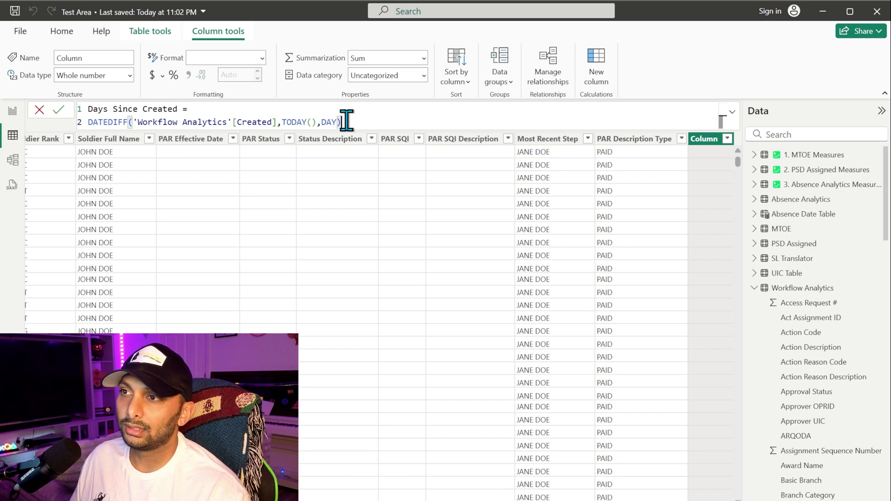
left_click(58, 111)
Examine the full list of distinct values in the Days Since Created column.
left_click(726, 138)
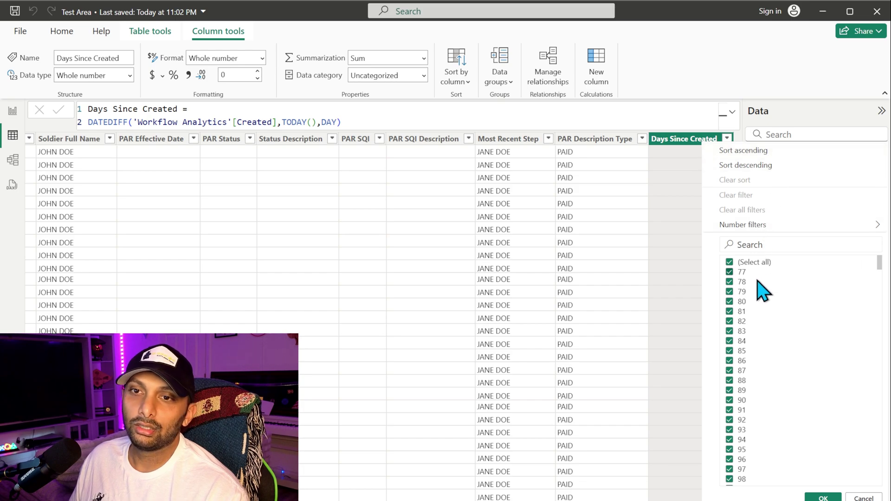
scroll(763, 291, "down", 10)
scroll(761, 306, "down", 20)
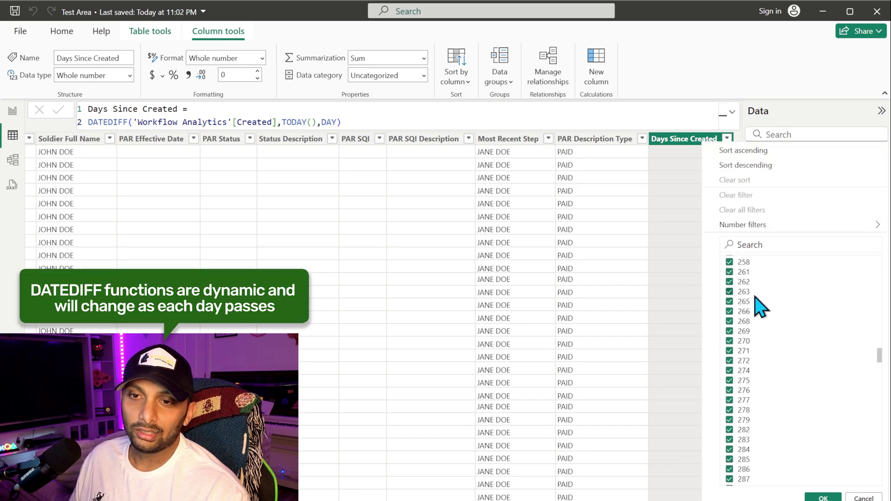
scroll(761, 307, "down", 10)
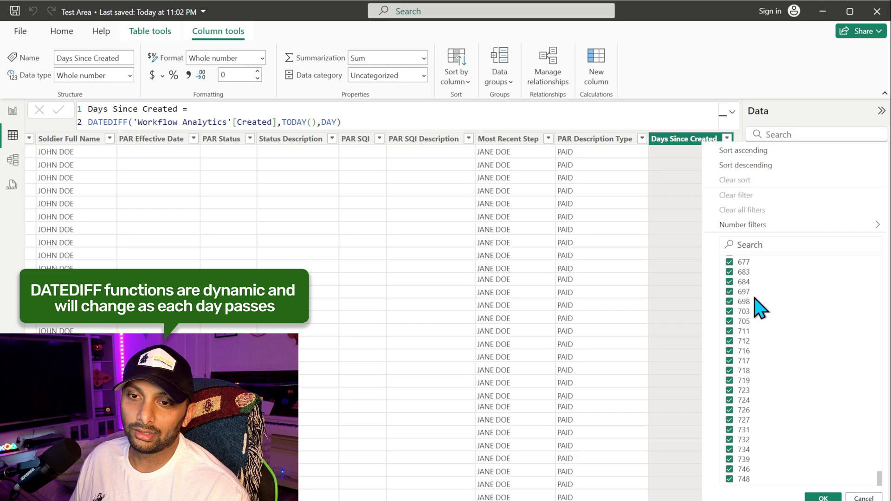
Close the distinct-value list and start another calculated column named Days Since Modified, with its expression on a second line.
left_click(863, 498)
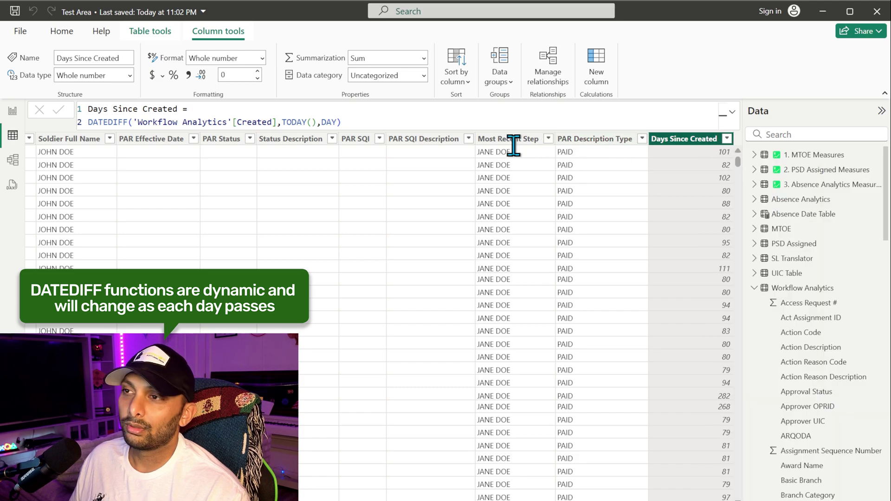
left_click(598, 70)
type("Days Si")
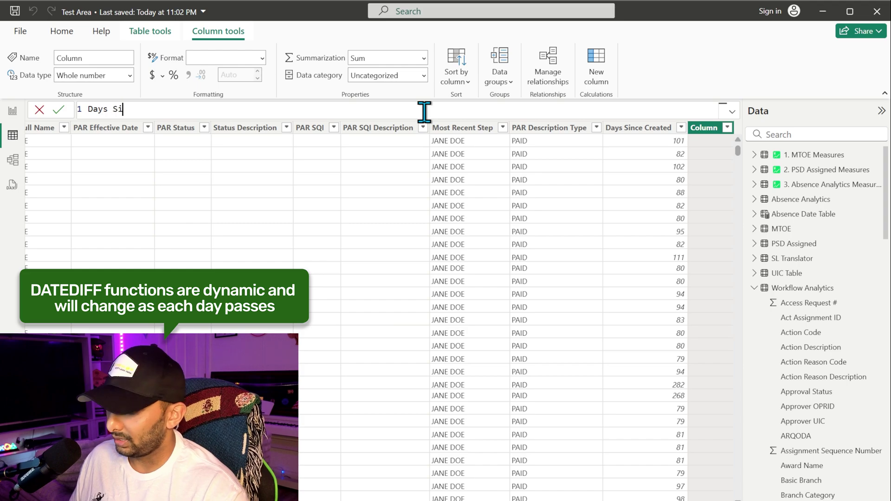
type("nce Modified =")
key("shift+Return")
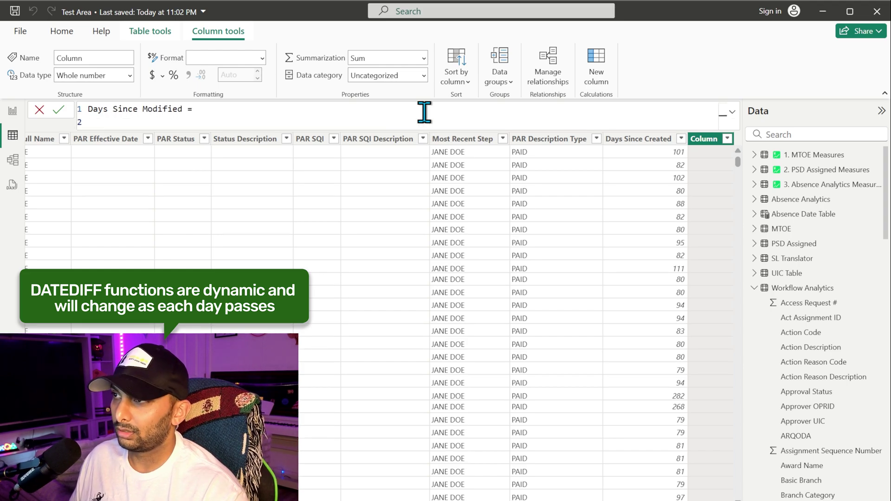
Define the column as DATEDIFF('Workflow Analytics'[Last Modified], TODAY(), DAY) and commit the formula.
type("datedi")
key("Tab")
type("las")
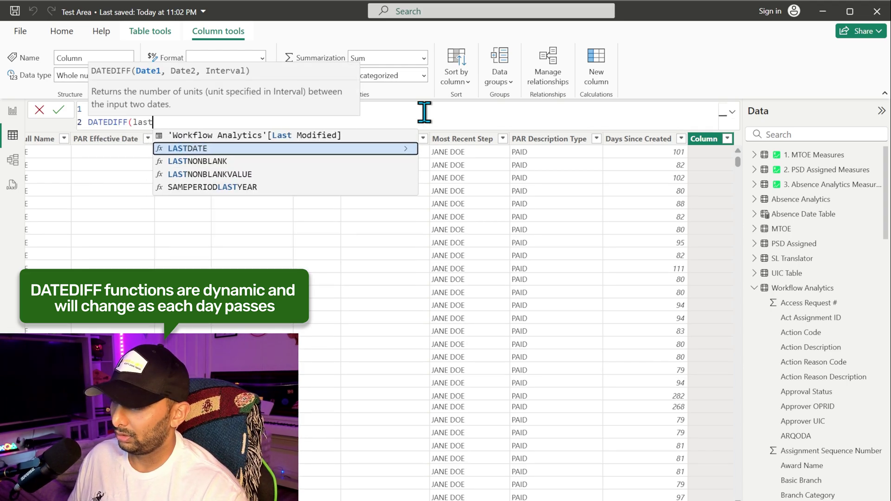
key("Tab")
type(", ")
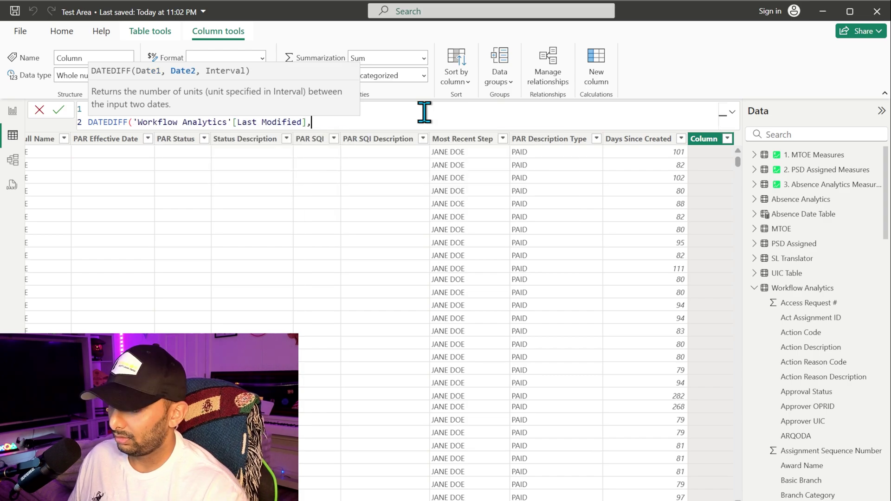
type("to")
key("Tab")
type("), day")
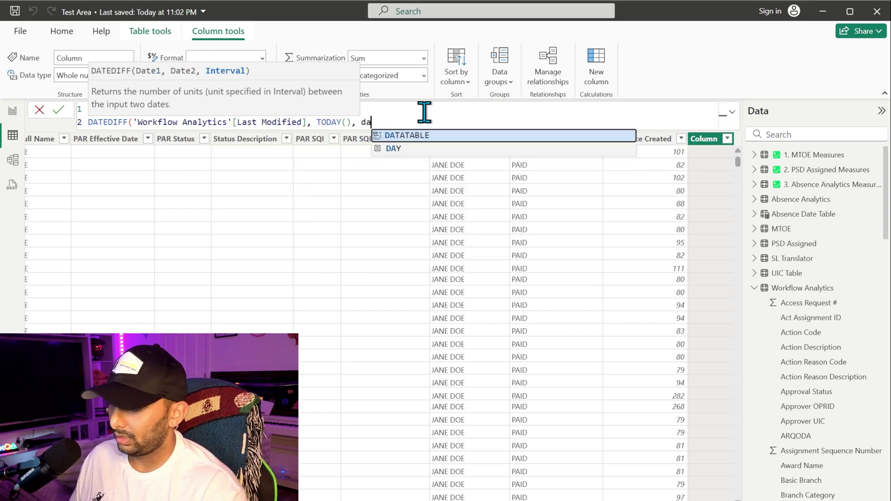
key("Tab")
type(")")
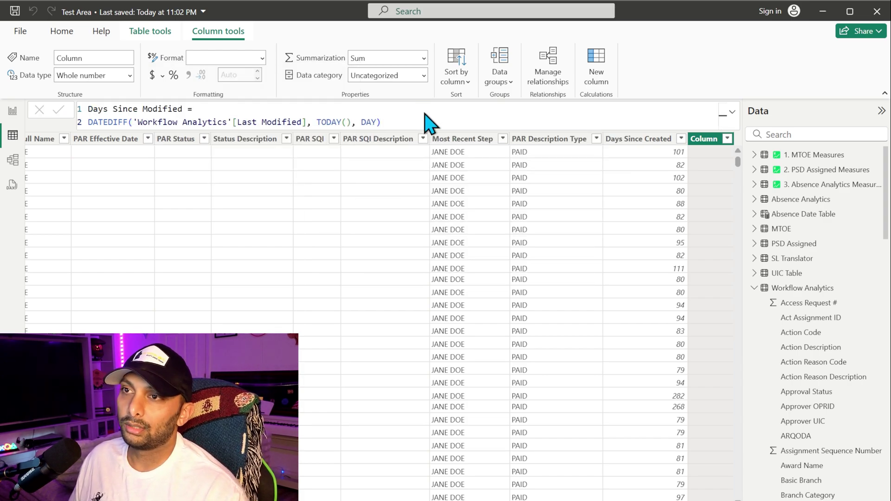
key("Return")
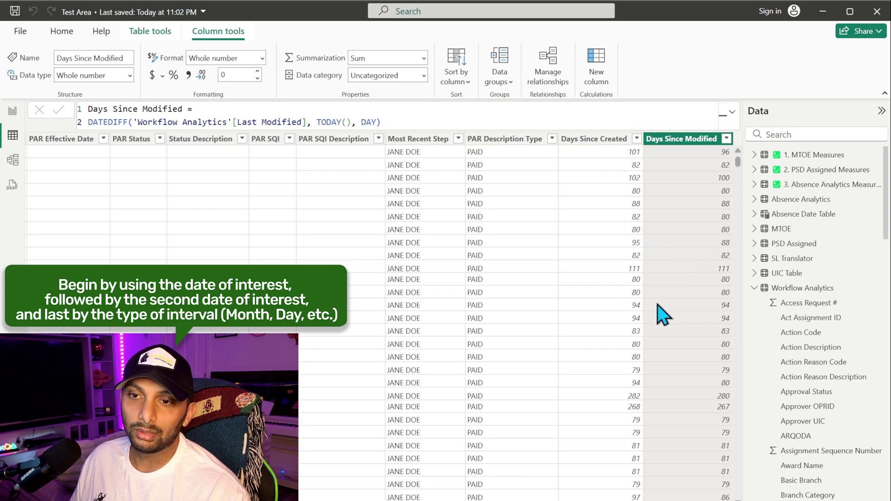
Start a calculated column named Days to Presentation in Workflow Analytics and open an IF function on its second line.
left_click(596, 65)
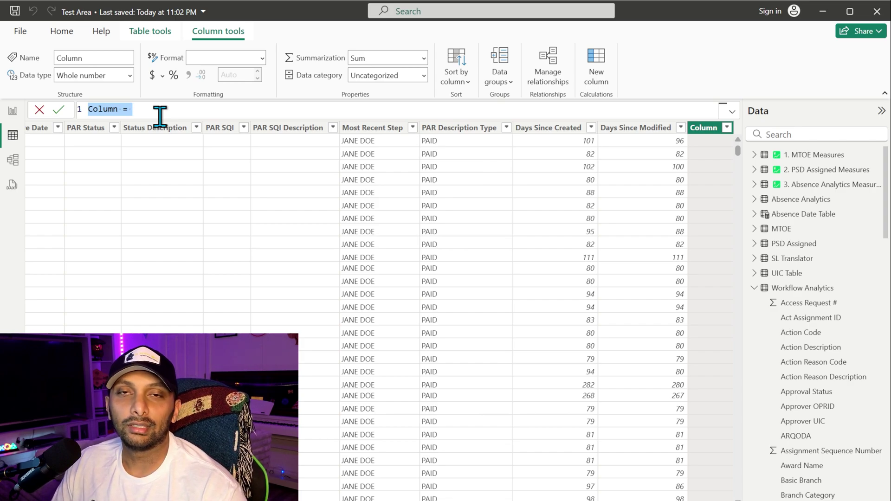
type("Days ")
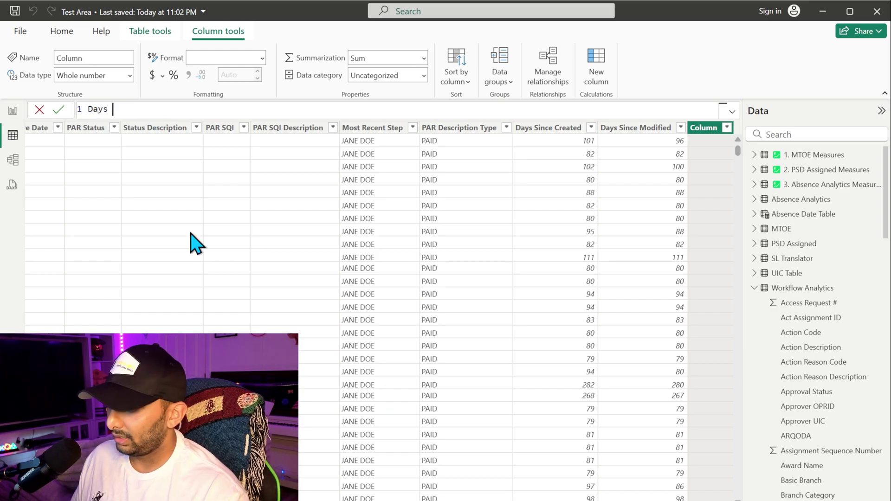
type("to Presentation =")
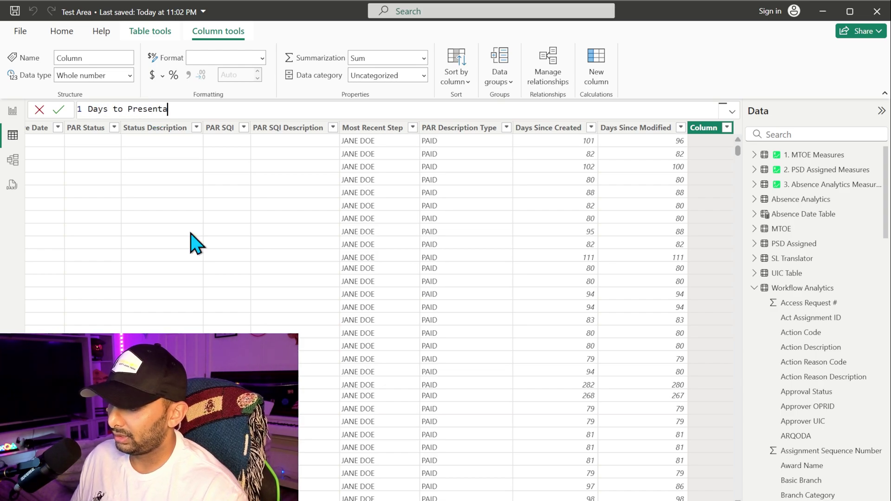
key("shift+Return")
type("if")
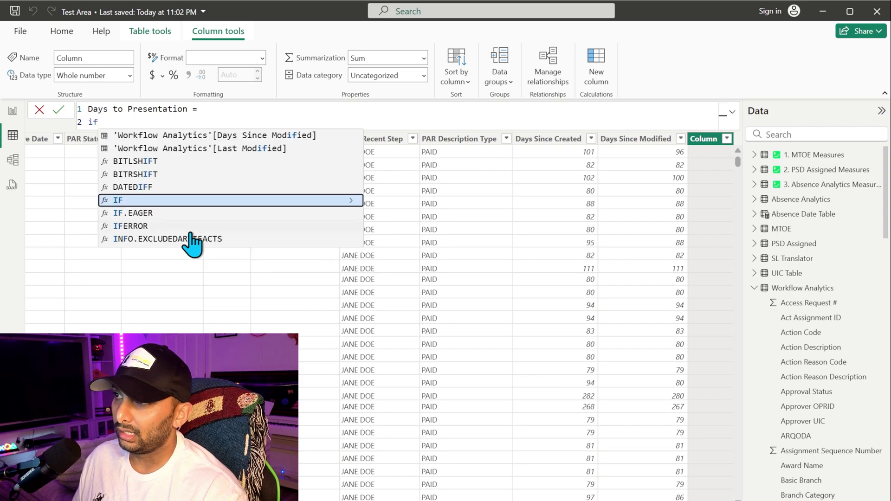
key("Tab")
key("shift+Return")
Enter the IF condition SEARCH("Award",'Workflow Analytics'[PAR Description Type], 1,0) > 0.
type("search")
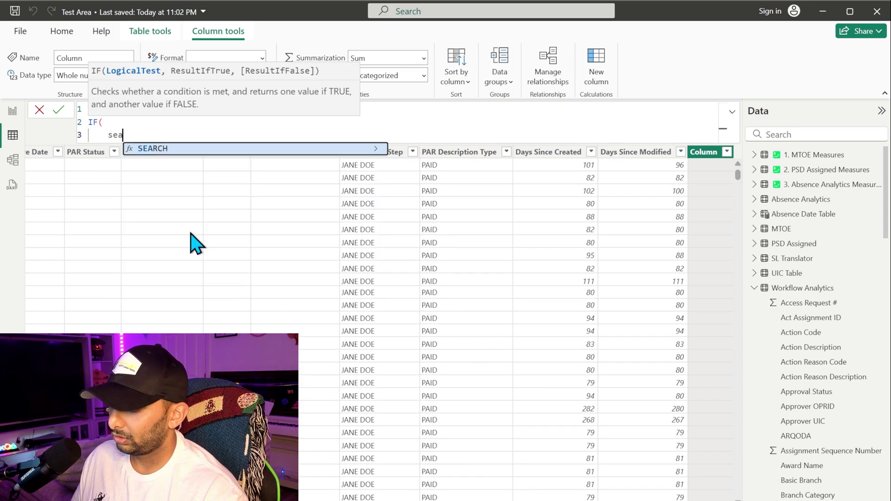
key("Tab")
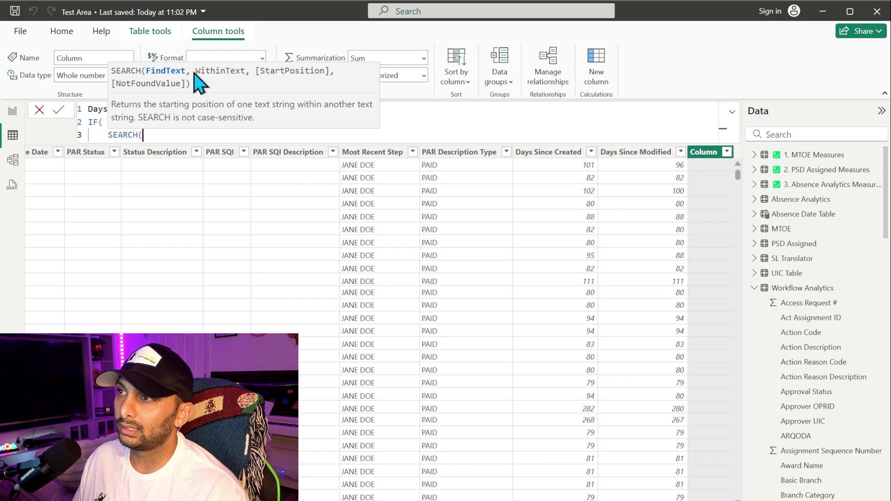
type("\"Award:")
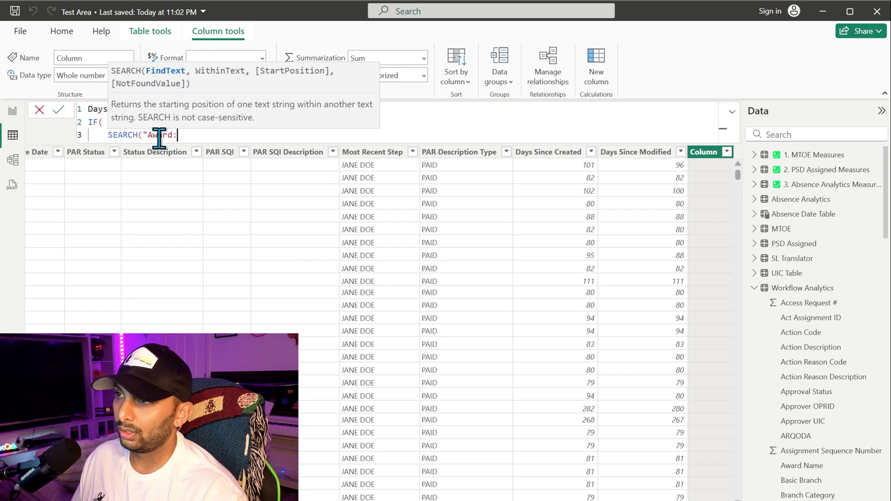
key("BackSpace")
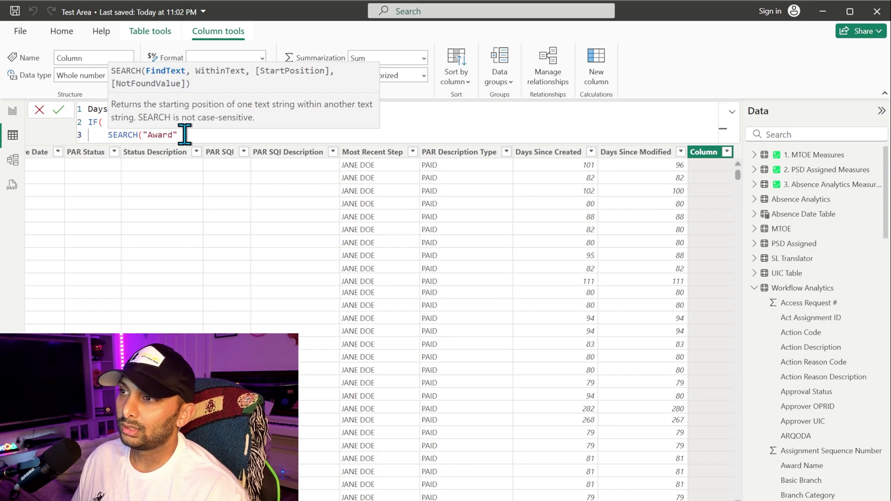
type("\"")
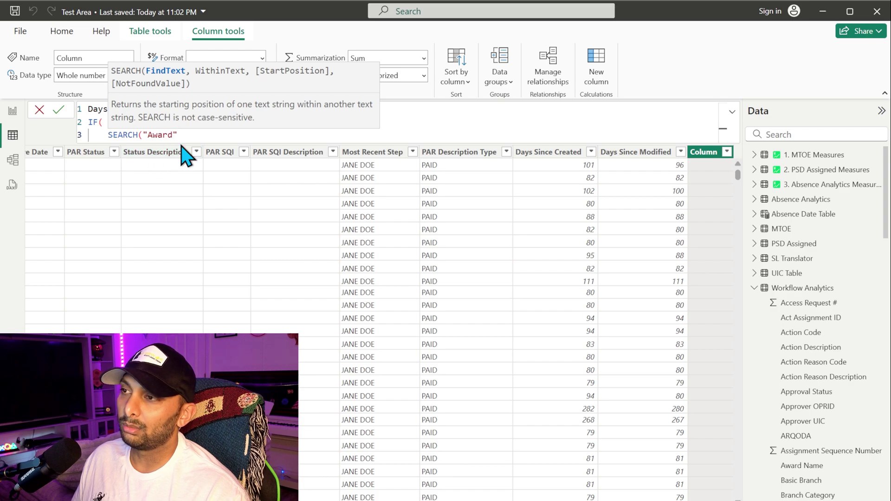
type(",")
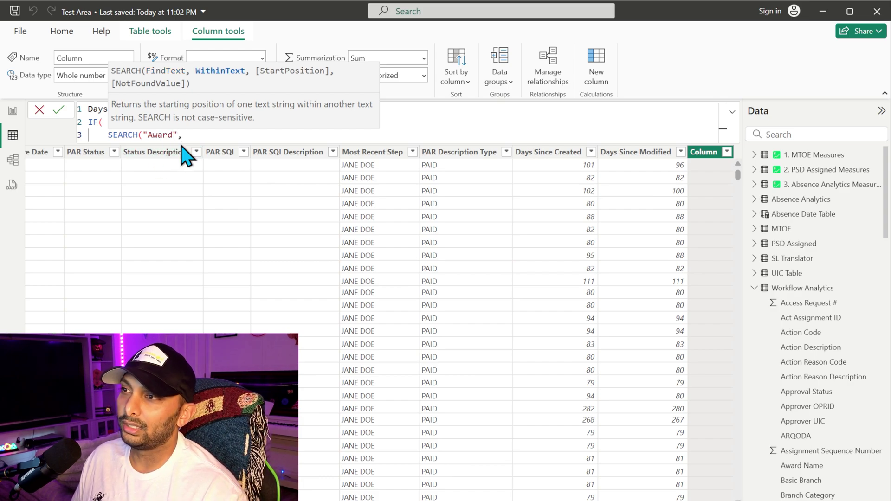
type("par de")
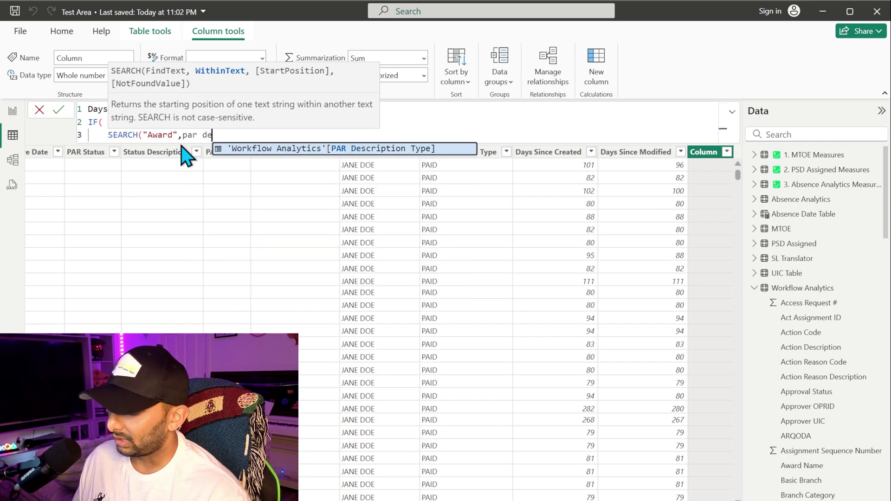
key("Tab")
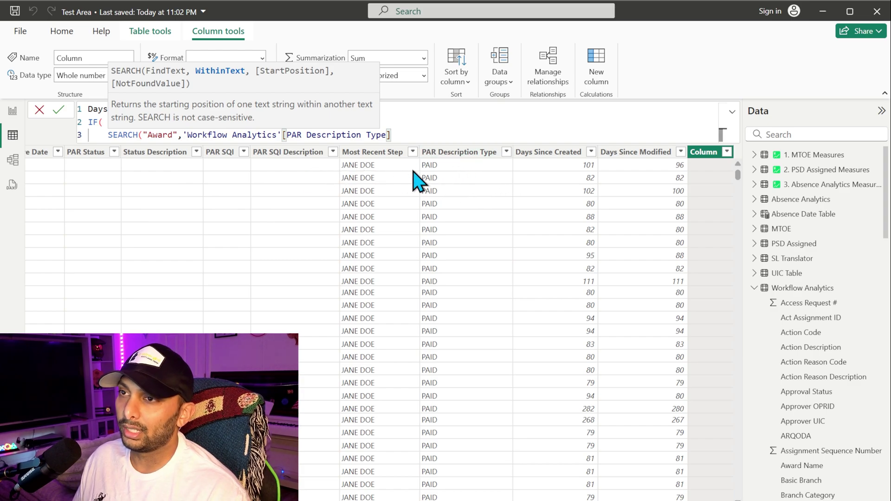
type(", 1")
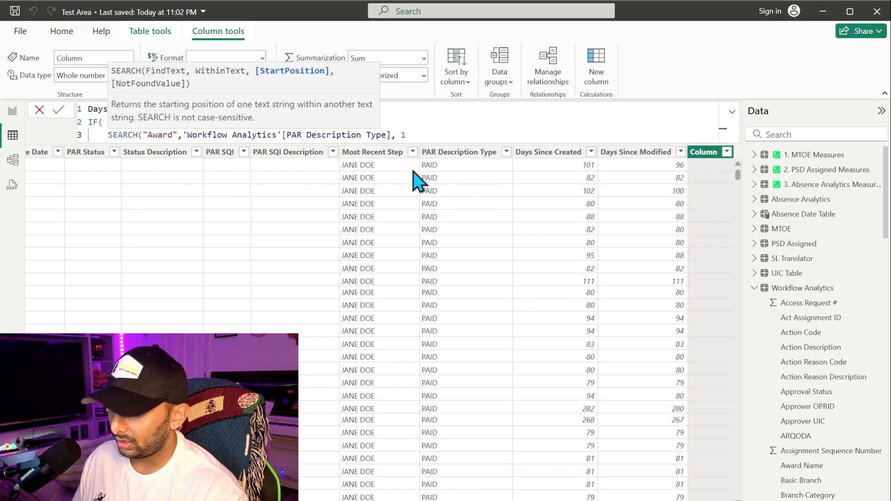
type(",0")
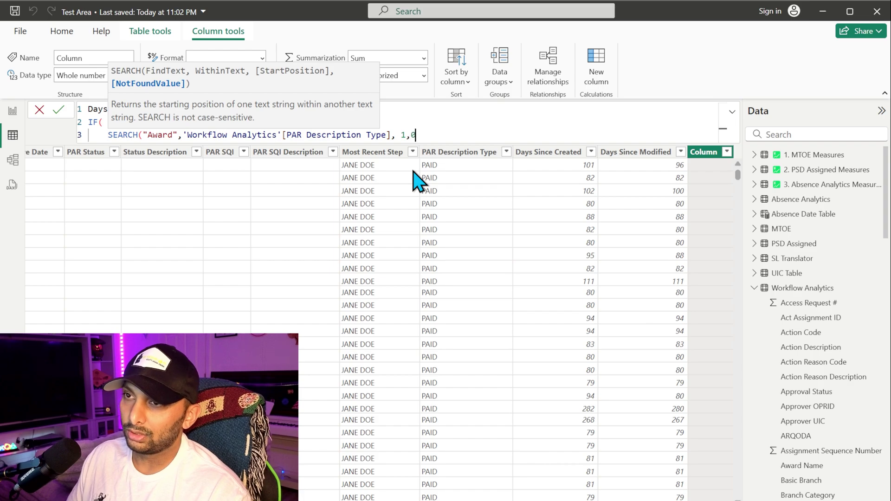
type(") > 0")
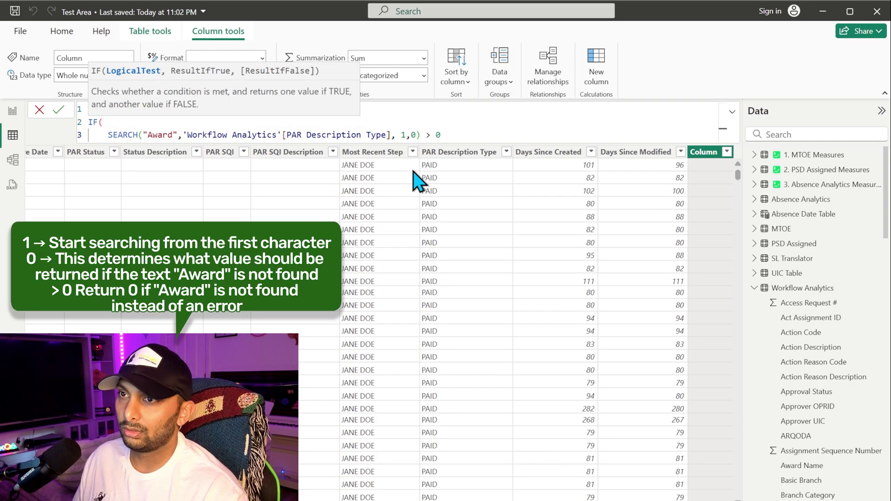
Return DATEDIFF(TODAY(), 'Workflow Analytics'[Proposed Presentation Date], DAY) when the condition is true and BLANK() otherwise.
type(",")
key("shift+Return")
type("DATEDIFF(tod")
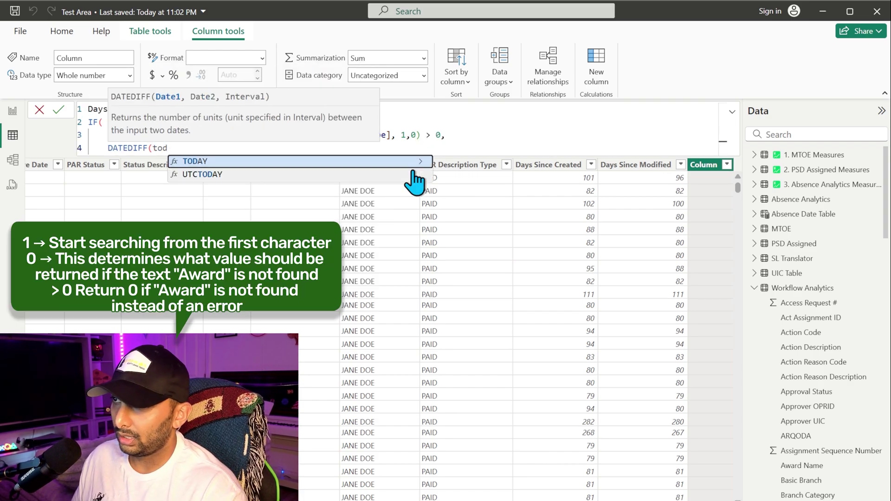
key("Tab")
type("), propo")
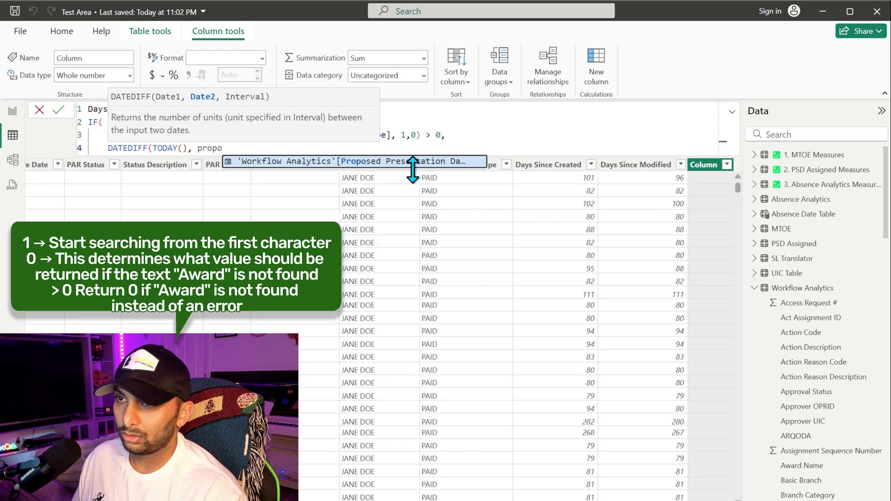
key("Tab")
type(", day")
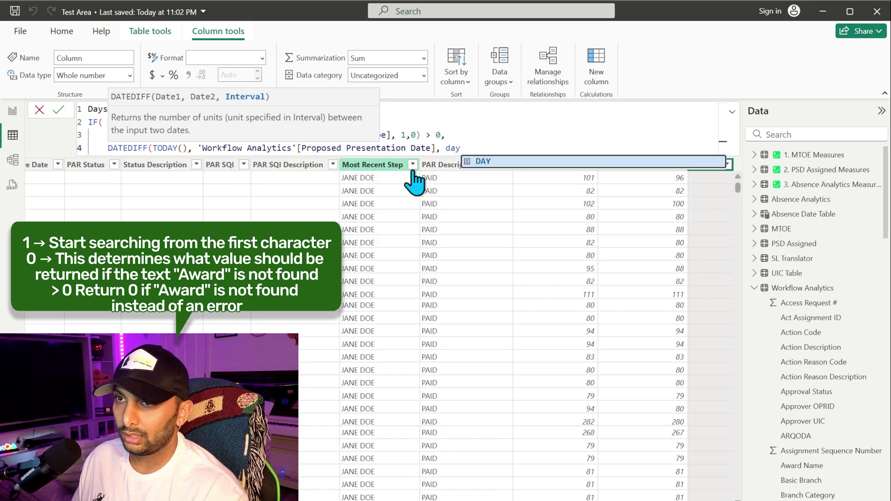
key("Tab")
type("),")
key("shift+Return")
type("BLANK()")
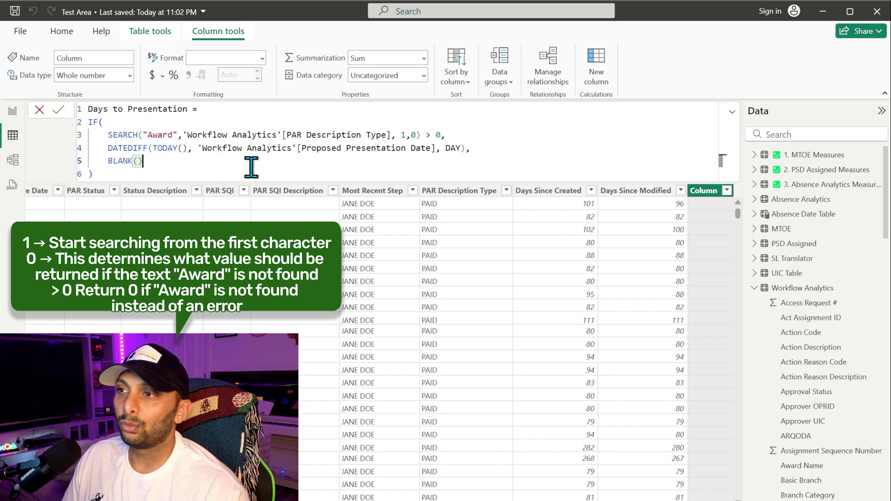
Review the search, date-difference and BLANK arguments of the Days to Presentation formula and commit it.
left_click_drag(144, 136, 179, 136)
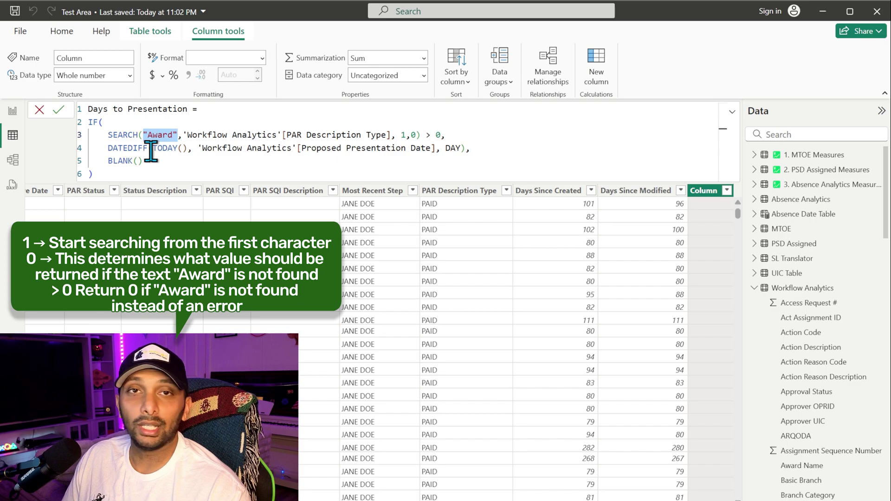
left_click_drag(199, 148, 462, 149)
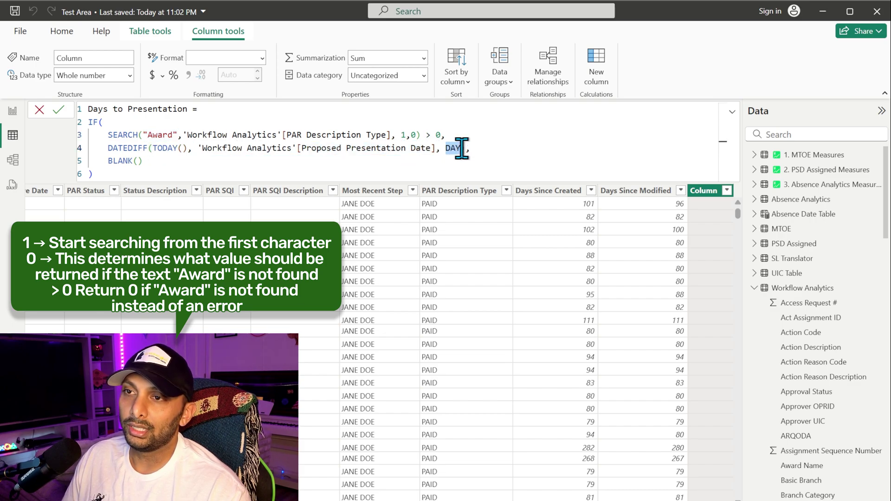
left_click_drag(400, 135, 440, 135)
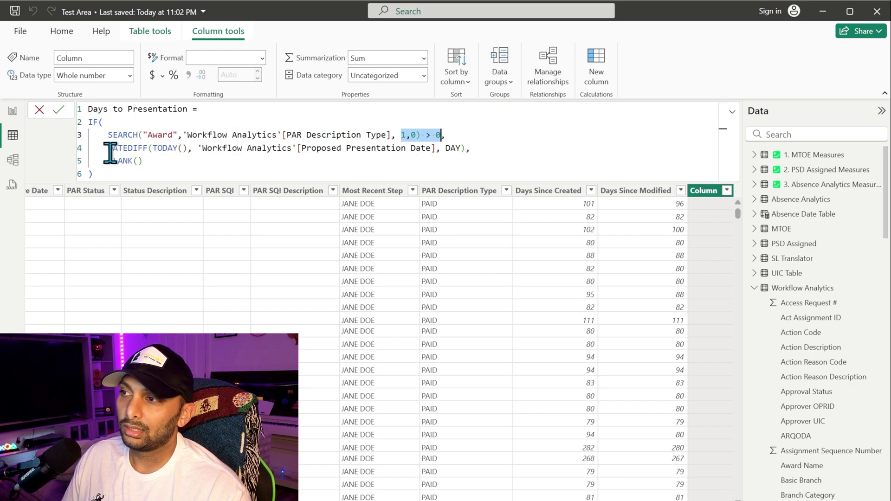
left_click_drag(108, 148, 197, 159)
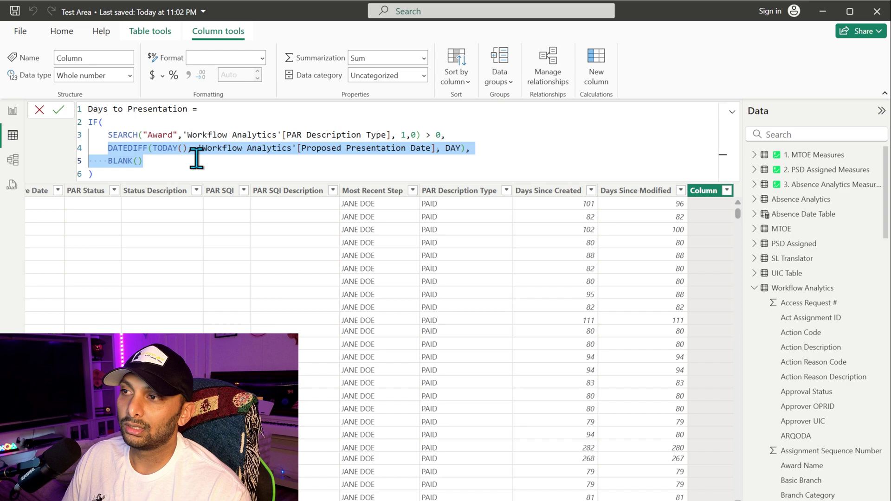
left_click(114, 129)
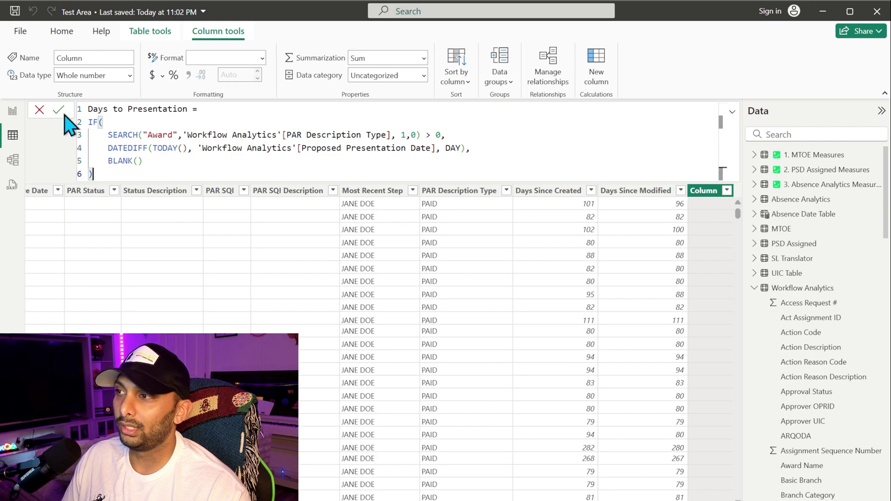
left_click_drag(107, 160, 151, 165)
left_click(150, 165)
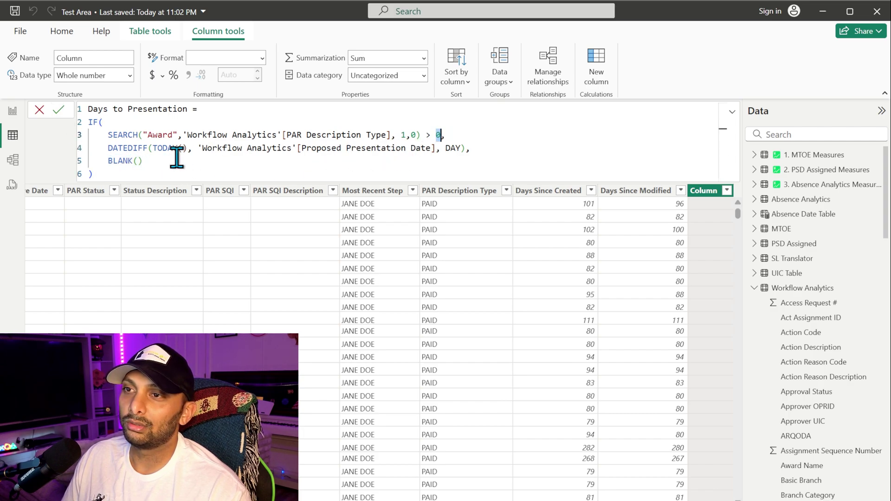
key("Return")
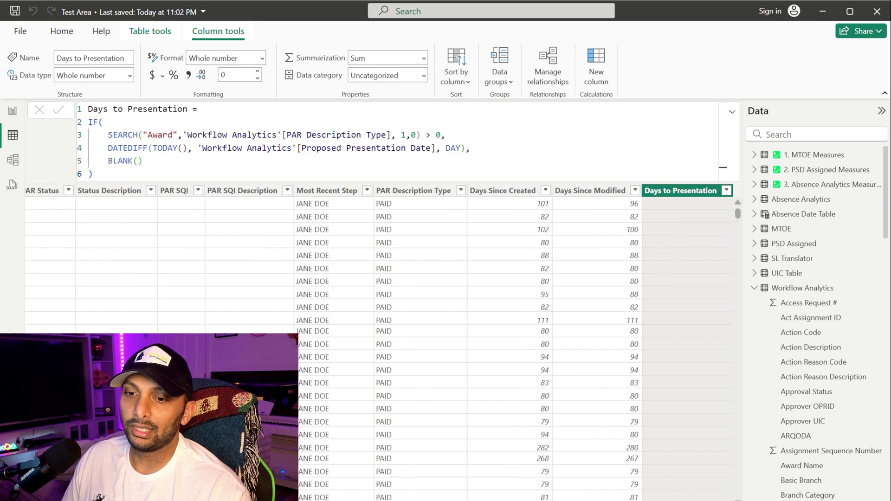
scroll(666, 497, "left", 3)
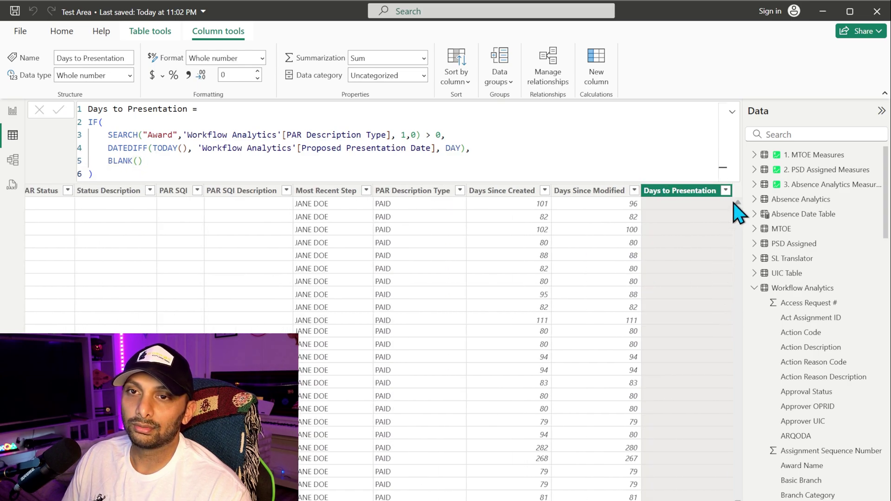
Examine the distinct values of the Days to Presentation column in its filter list.
left_click(726, 190)
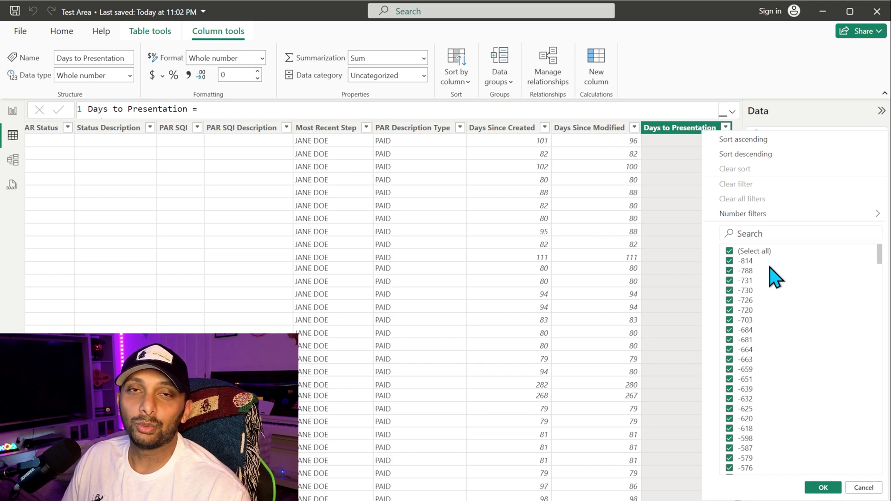
scroll(771, 278, "down", 5)
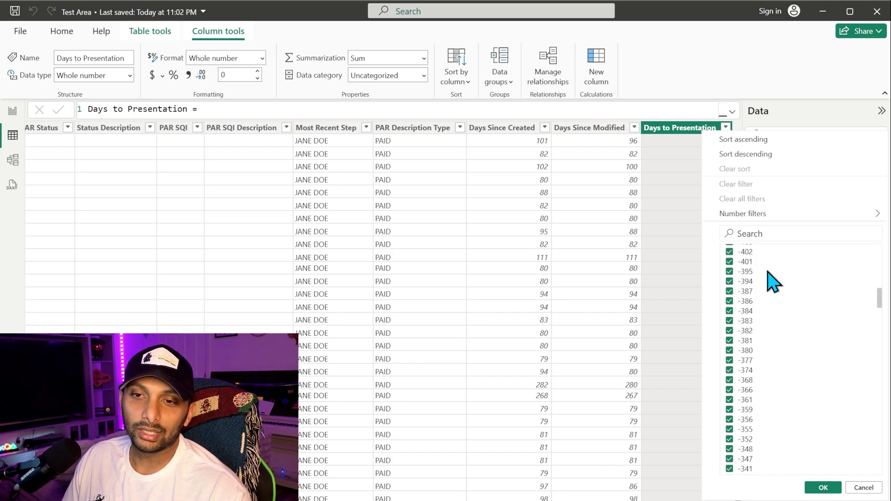
Start a new calculated column named Status Result in Workflow Analytics and open an IF function on its second line.
left_click(596, 65)
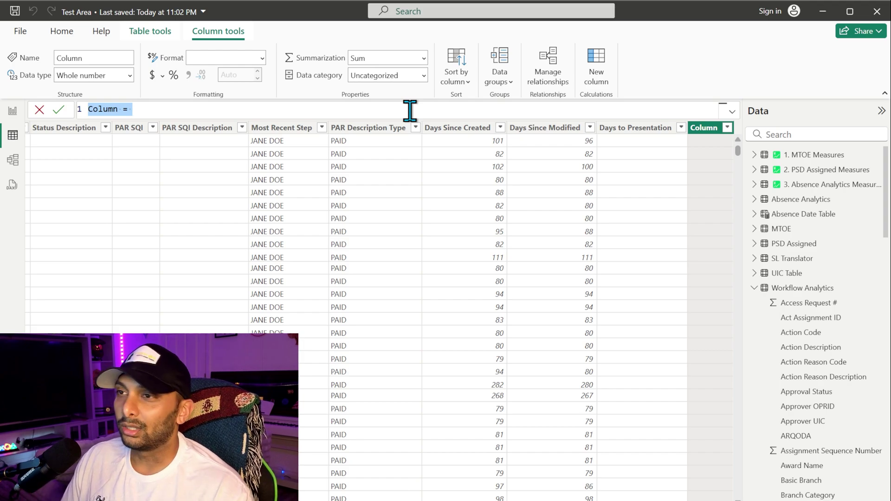
type("Sta")
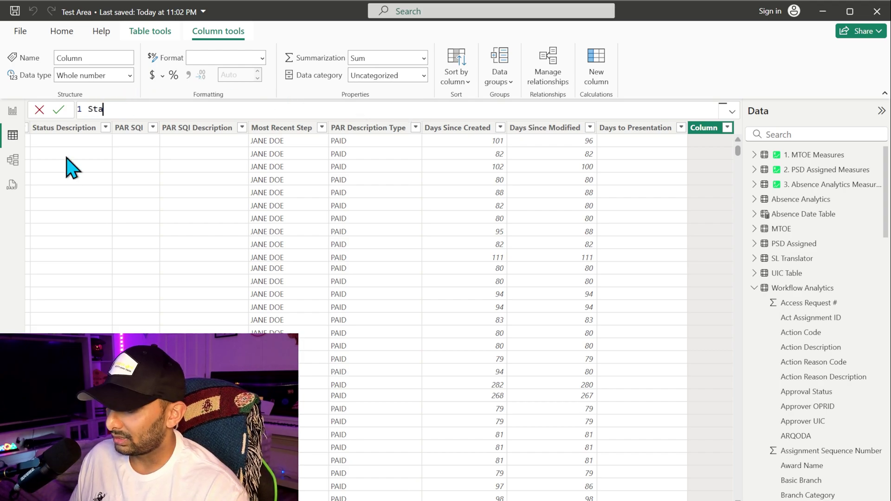
type("tus Result")
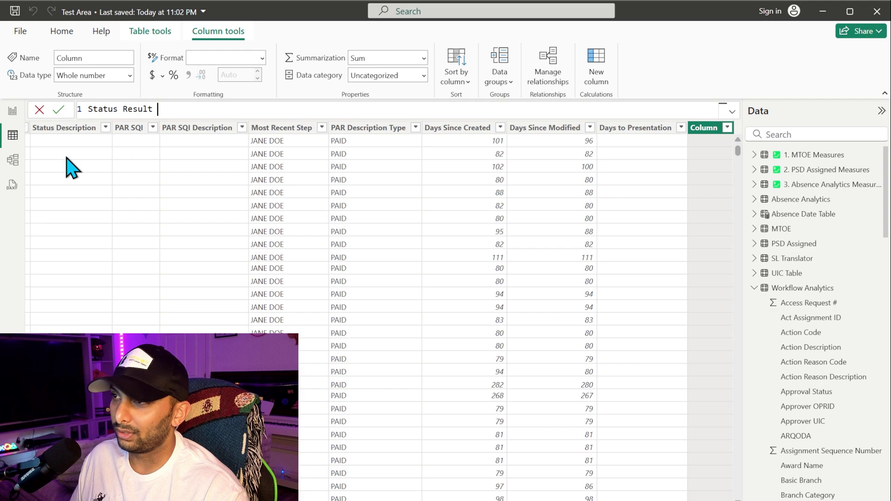
type(" =")
key("shift+Return")
type("IF(")
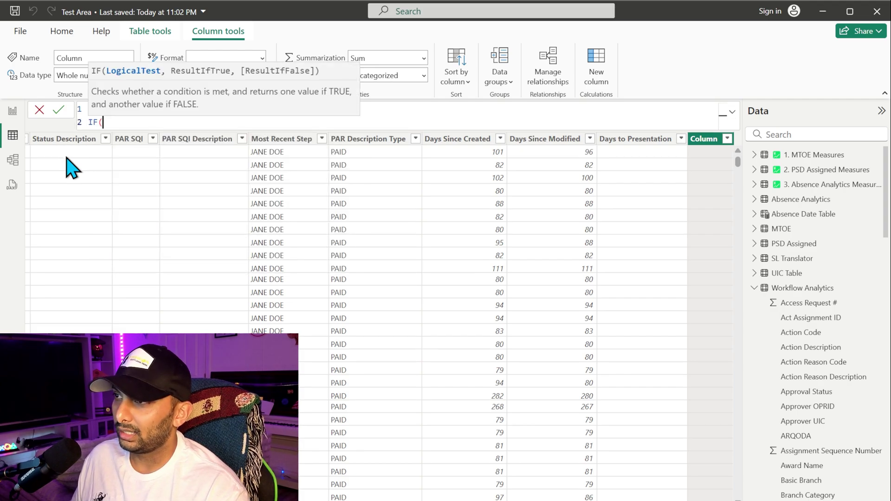
Enter an OR condition that tests whether 'Workflow Analytics'[Approval Status] equals "P" or an empty string "".
key("shift+Return")
type("or")
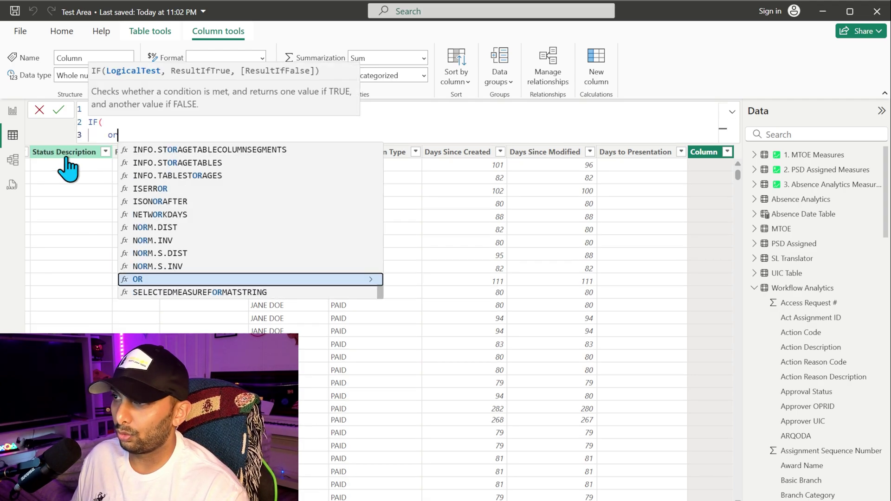
key("Tab")
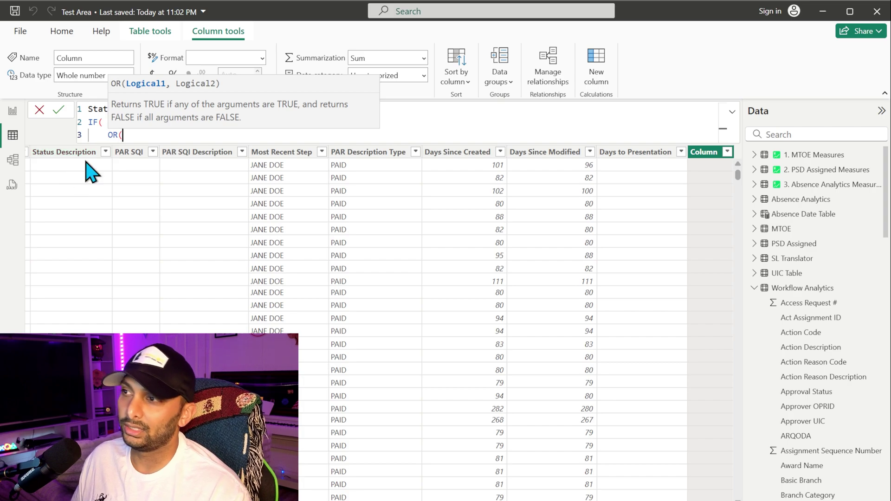
key("shift+Return")
type("'Workflow Analytics'[Approval Status] = \"")
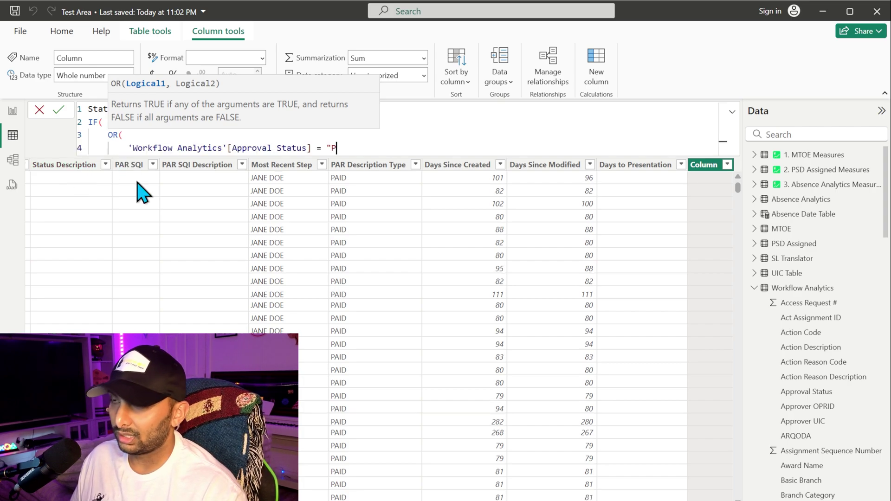
type("P\",")
key("shift+Return")
type("'Workflow Analytics'[Approval Status] =")
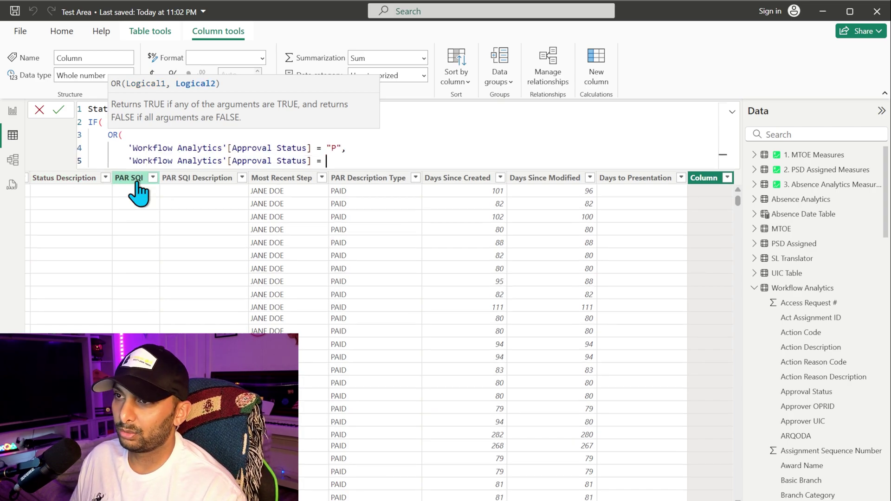
type("\"\"")
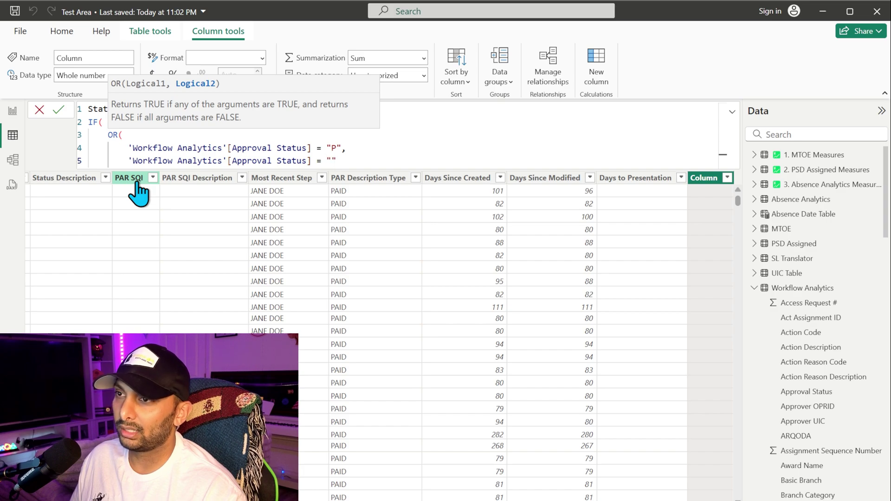
key("shift+Return")
type("),")
Return "Approval Chain" when the OR condition is true.
key("shift+Return")
type("\"Approv")
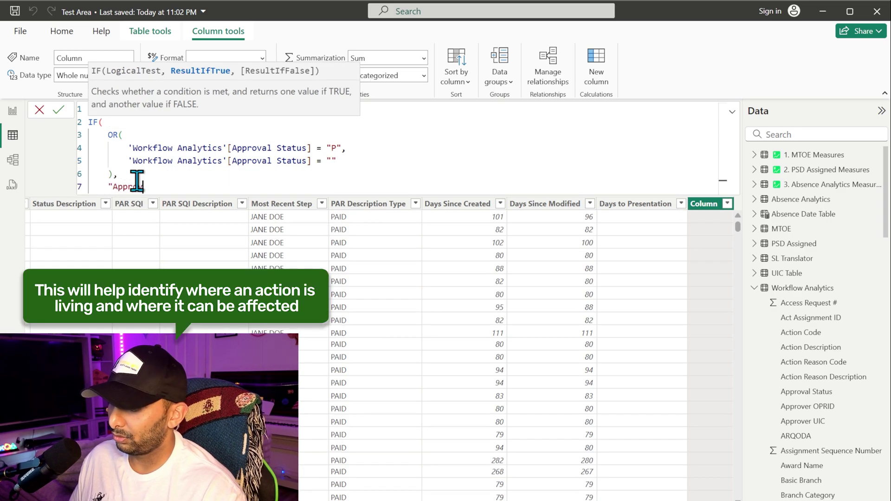
type("al Chain\"")
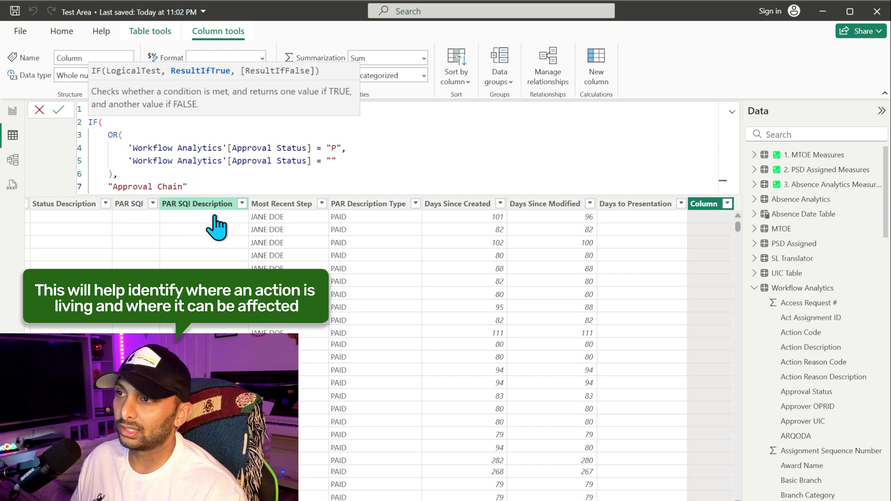
type(",")
key("Return")
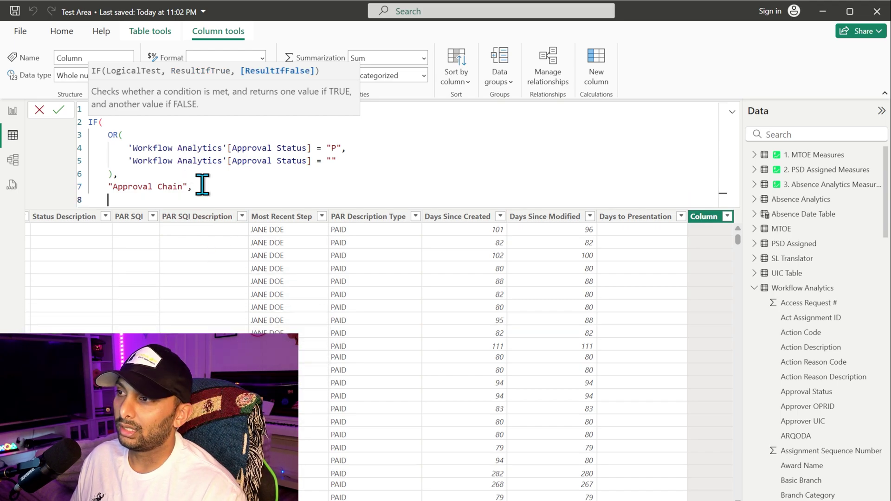
Nest a second IF as the false result with the condition 'Workflow Analytics'[Workflow Status] = "A".
type("IF(")
key("Return")
type("work")
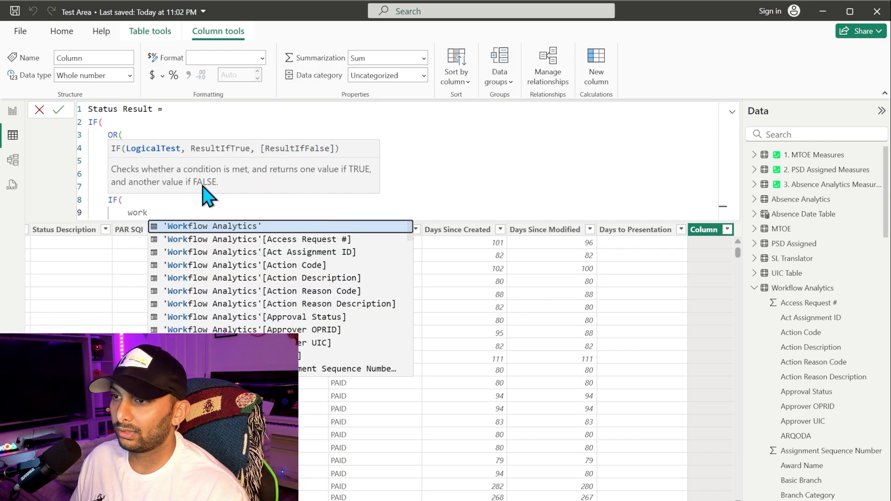
key("BackSpace")
key("BackSpace")
key("BackSpace")
key("BackSpace")
type("status")
key("Down")
key("Down")
key("Tab")
type("= ")
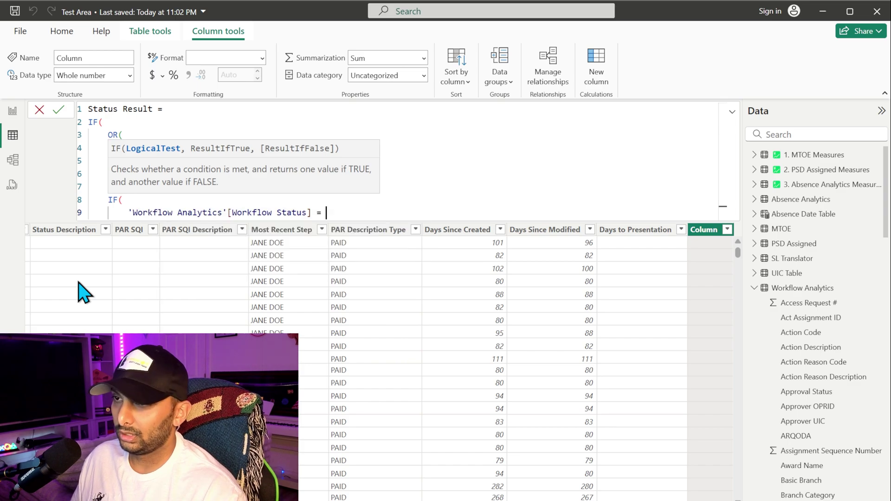
type("\"A\",")
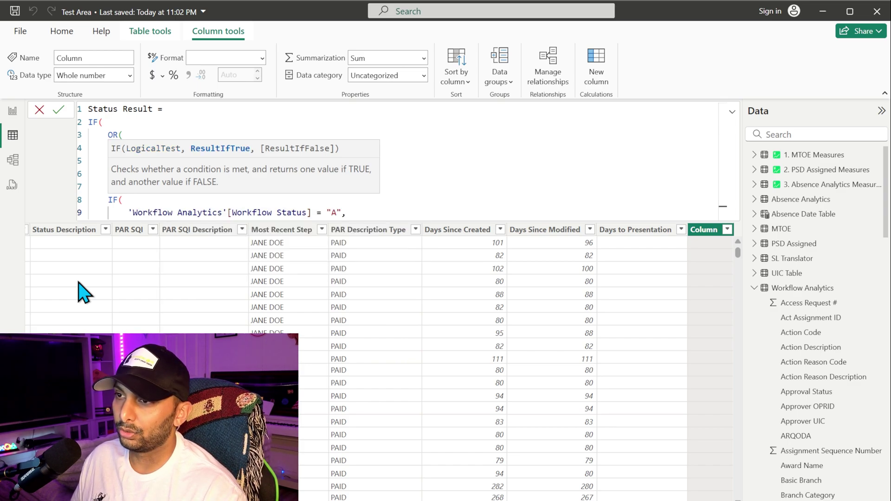
Make the nested IF return "Approved/HR Processing" when true and "Other Status" otherwise.
key("shift+Return")
type("\"Apprv")
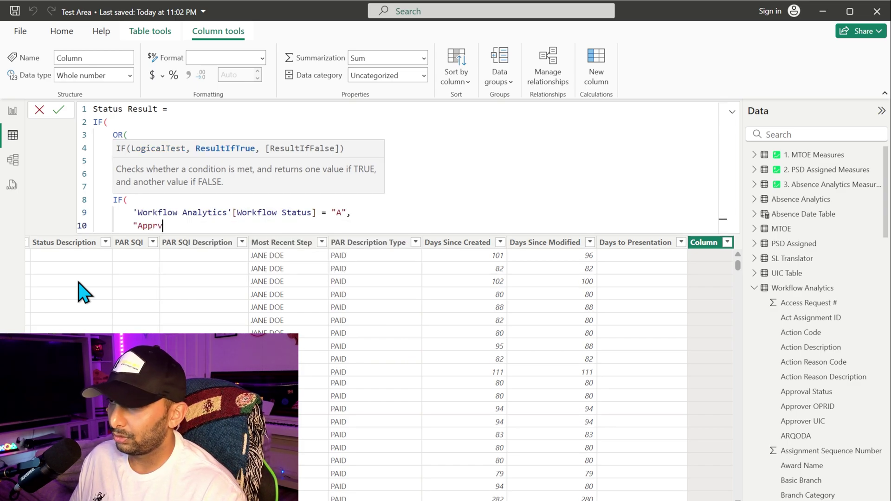
key("BackSpace")
type("oved/HR Pro")
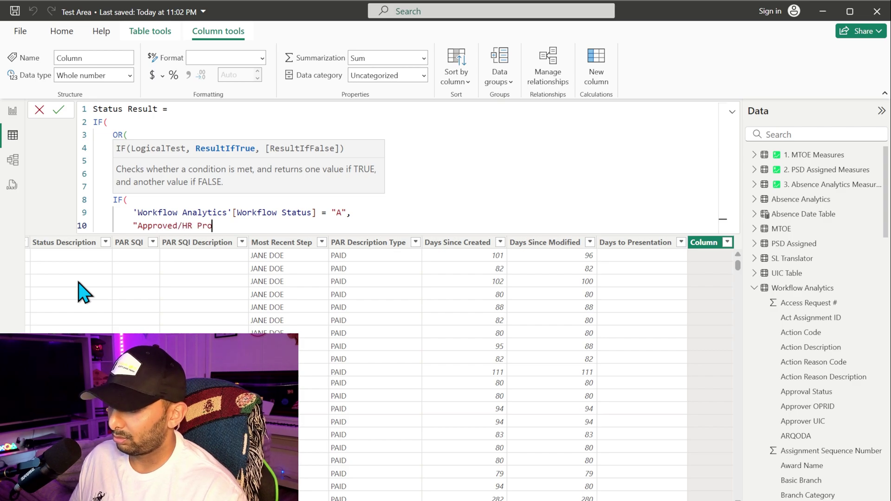
type("cessing\",")
key("Return")
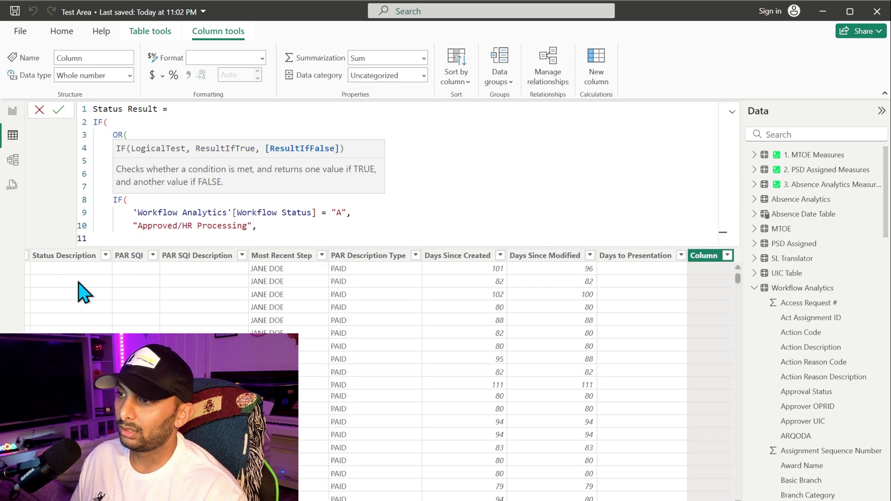
type("\"Other Status\"")
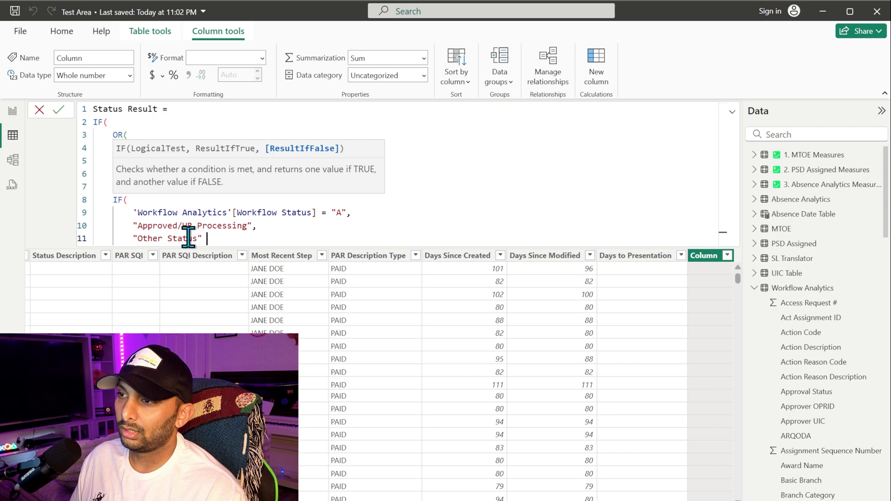
Close both IF functions on separate lines, commit the Status Result formula and check the column's distinct values.
left_click_drag(222, 240, 131, 238)
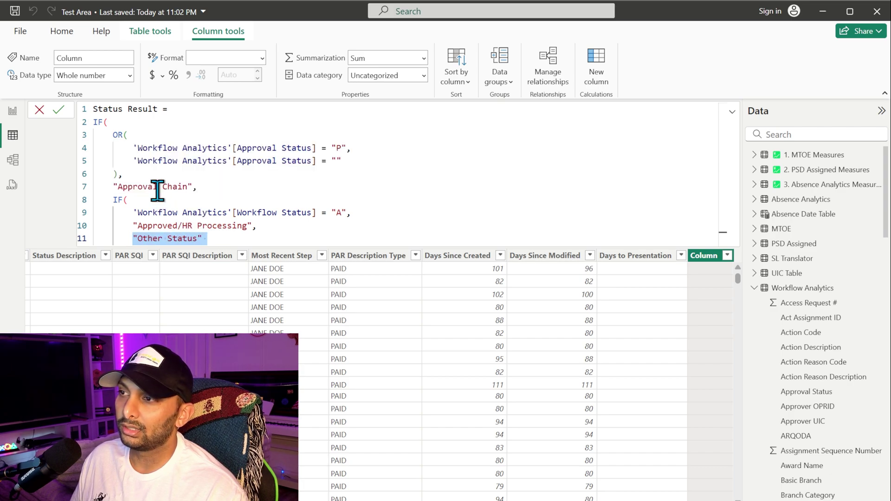
left_click(210, 239)
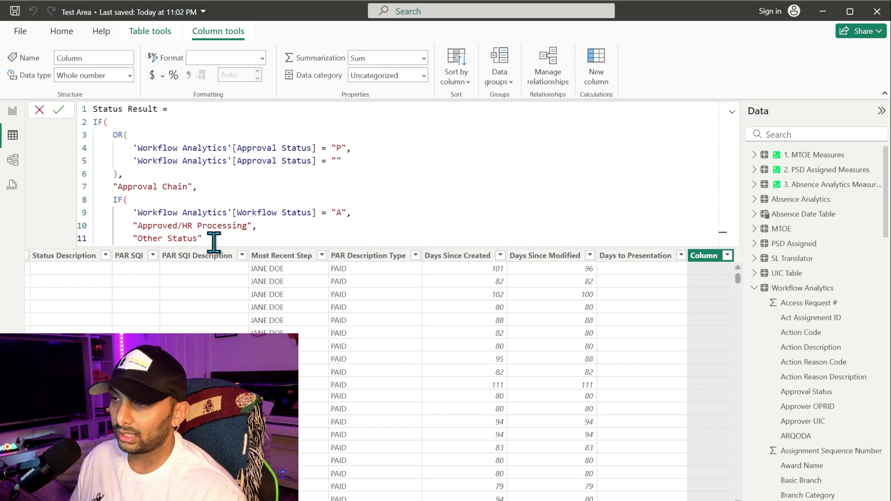
key("shift+Return")
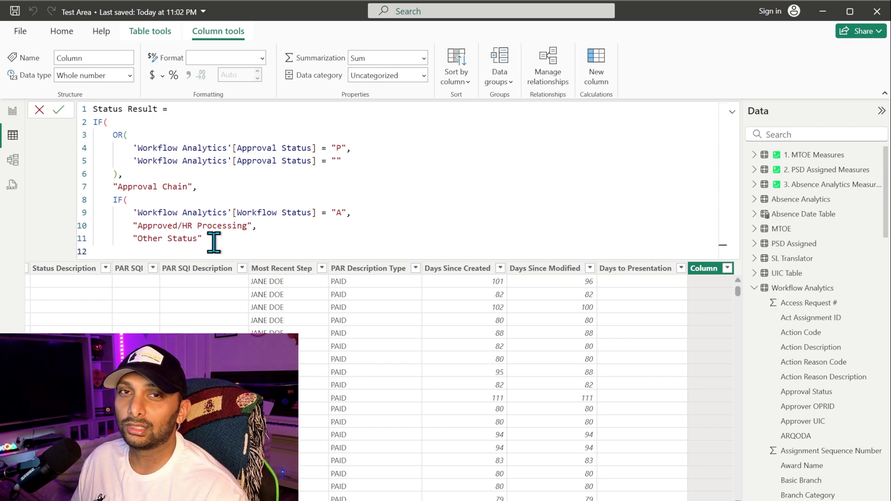
type(")")
key("shift+Return")
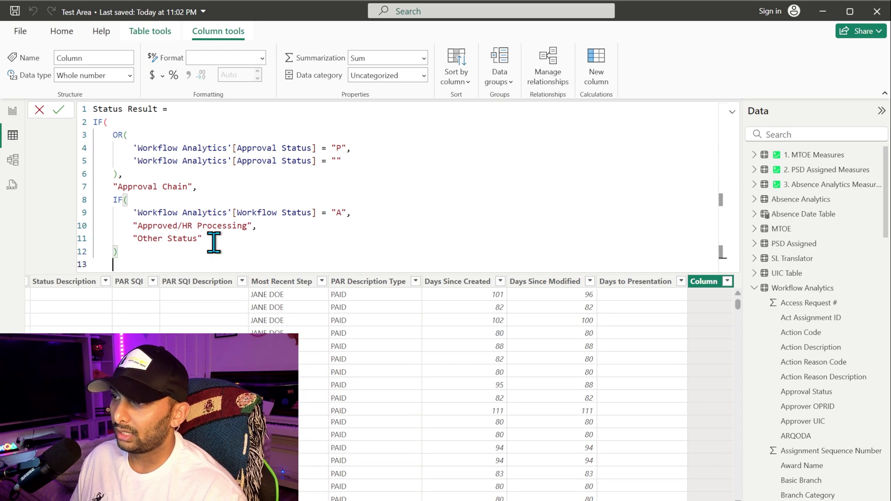
type(")")
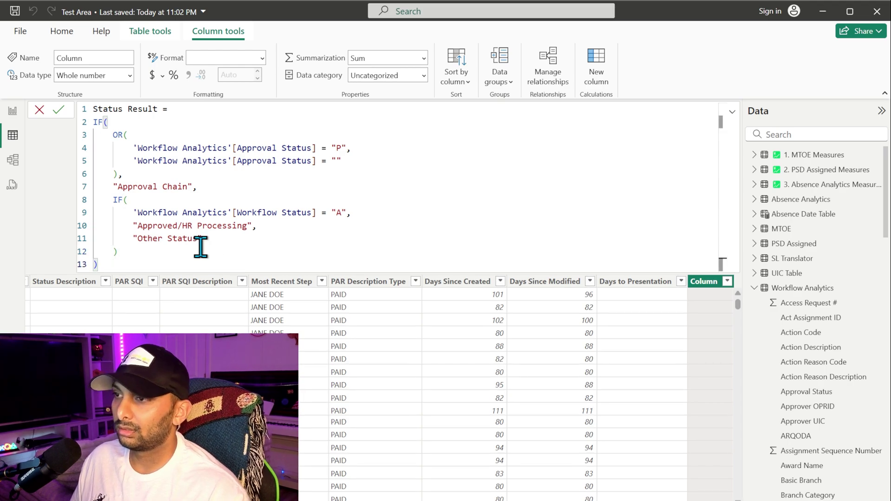
left_click(59, 116)
left_click(727, 281)
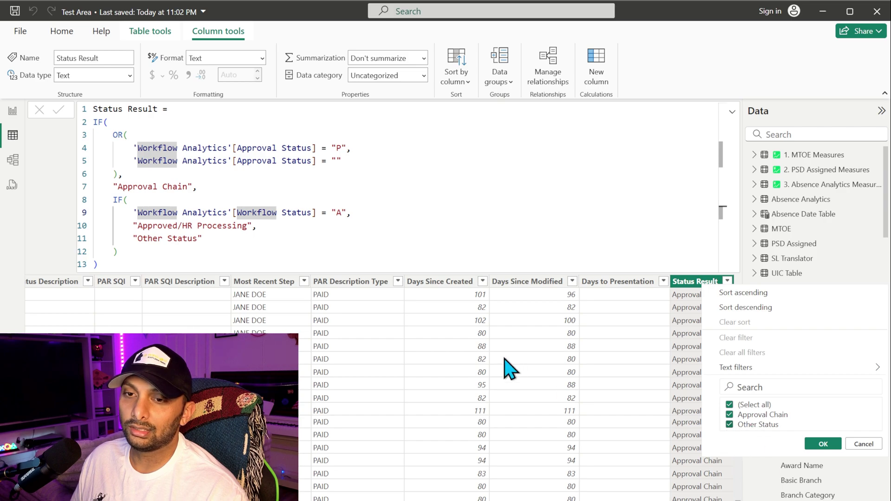
Replace [Workflow Status] with [Approval Status] in the nested IF condition, commit the formula and recheck the Status Result values.
left_click(270, 217)
left_click(281, 213)
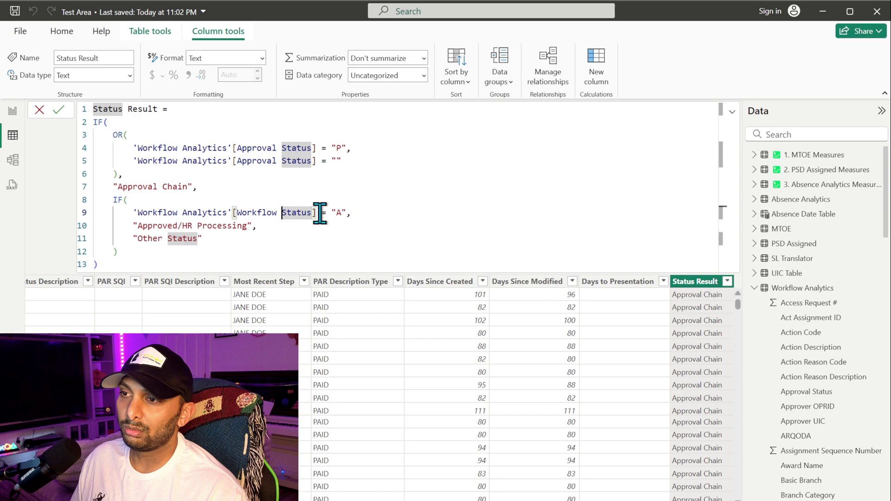
left_click_drag(317, 213, 244, 214)
type("Appro")
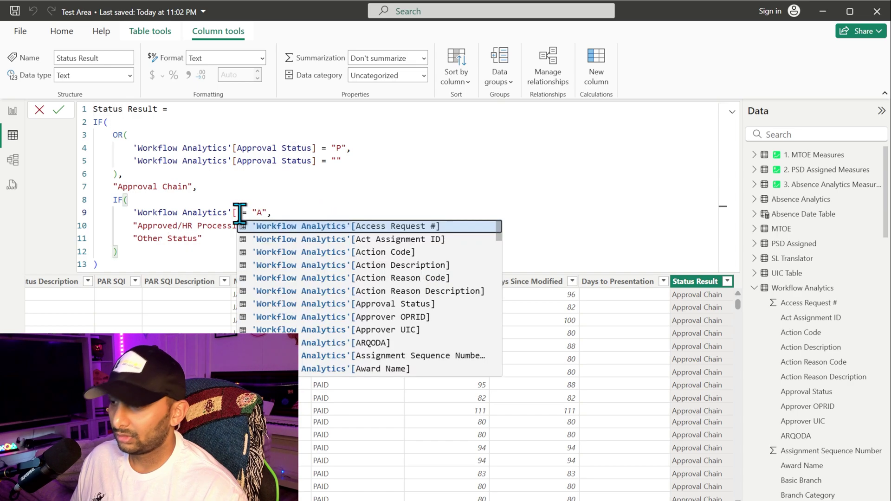
left_click(297, 229)
key("Return")
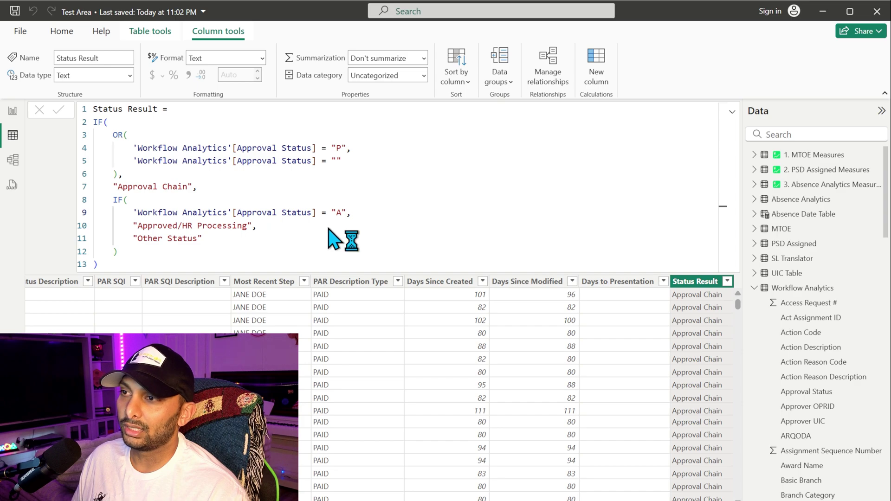
left_click(727, 281)
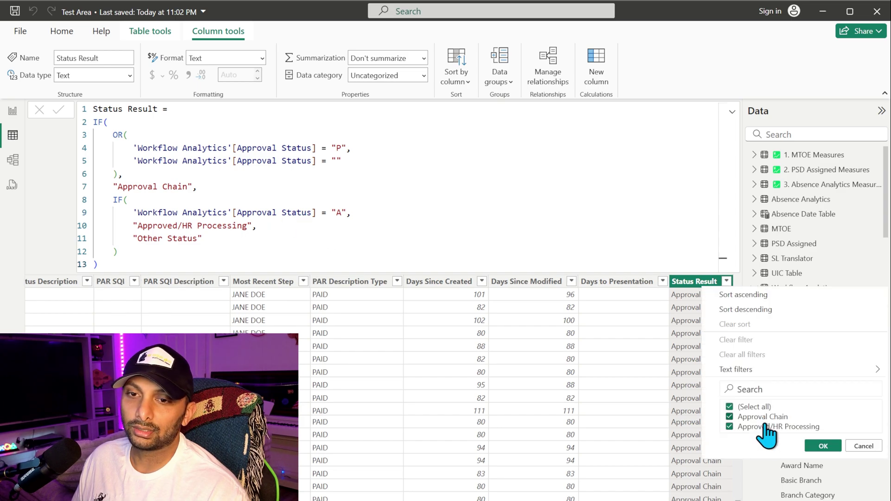